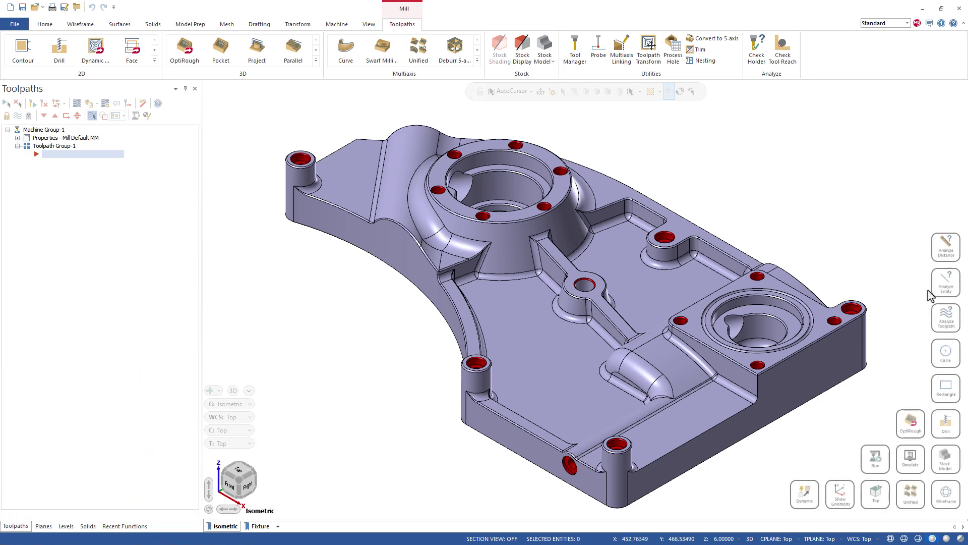
Step: Analyze the long top edge of the part, then close the analysis
left_click(948, 289)
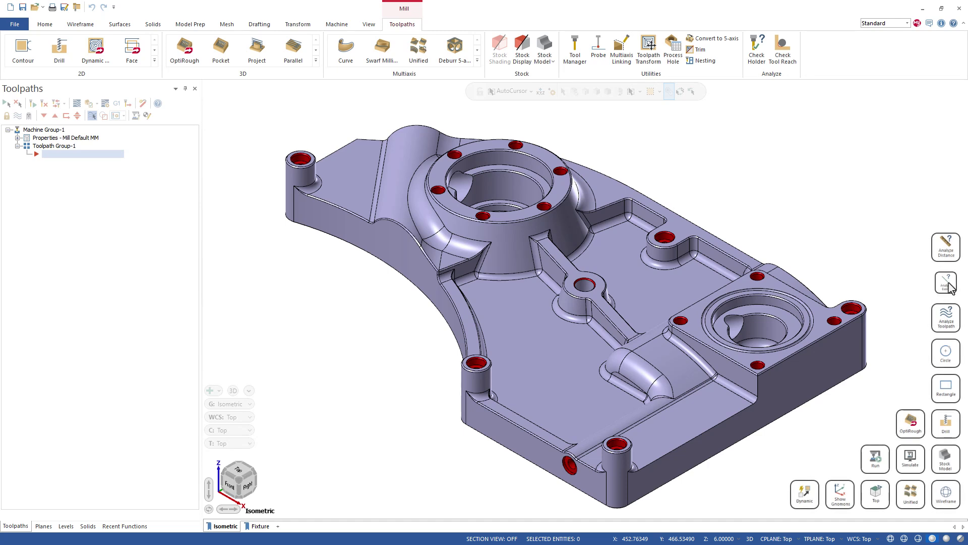
left_click(678, 214)
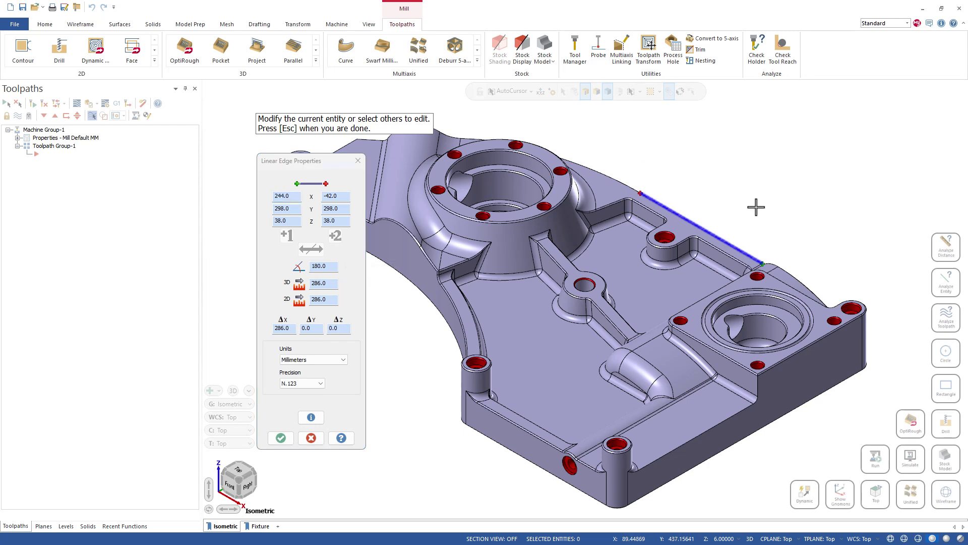
key("Escape")
Step: Try a Dynamic transform on the solid, cancel it, and return to the Toolpaths tab
left_click(805, 496)
left_click(663, 416)
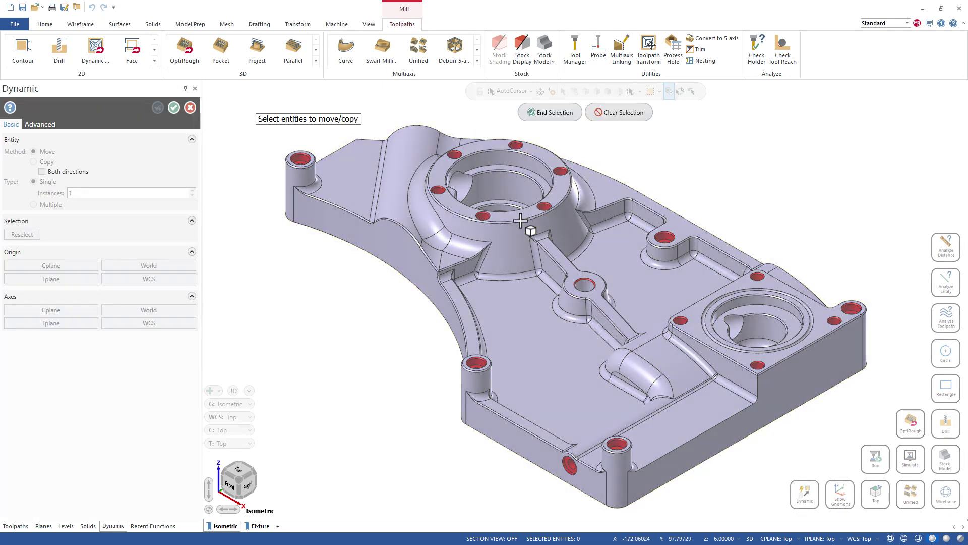
left_click(549, 112)
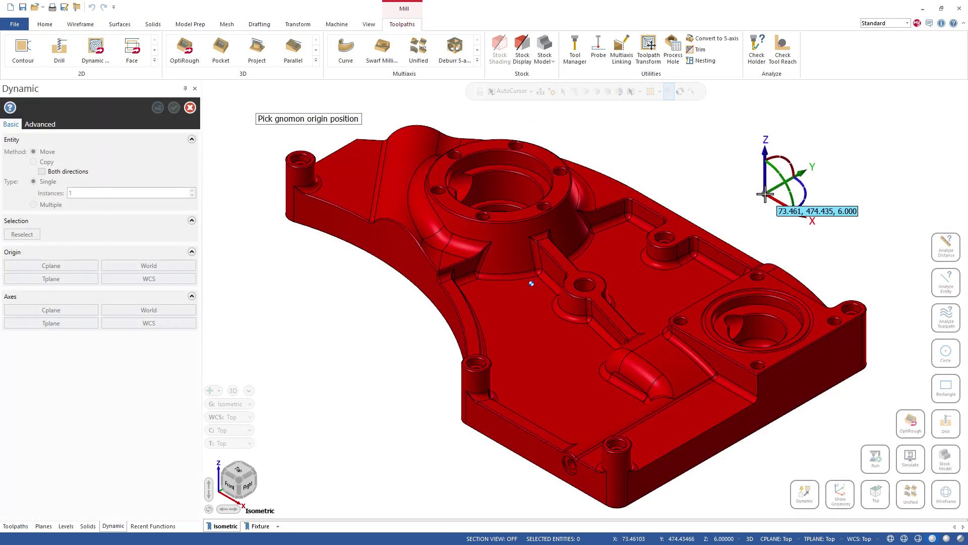
key("Escape")
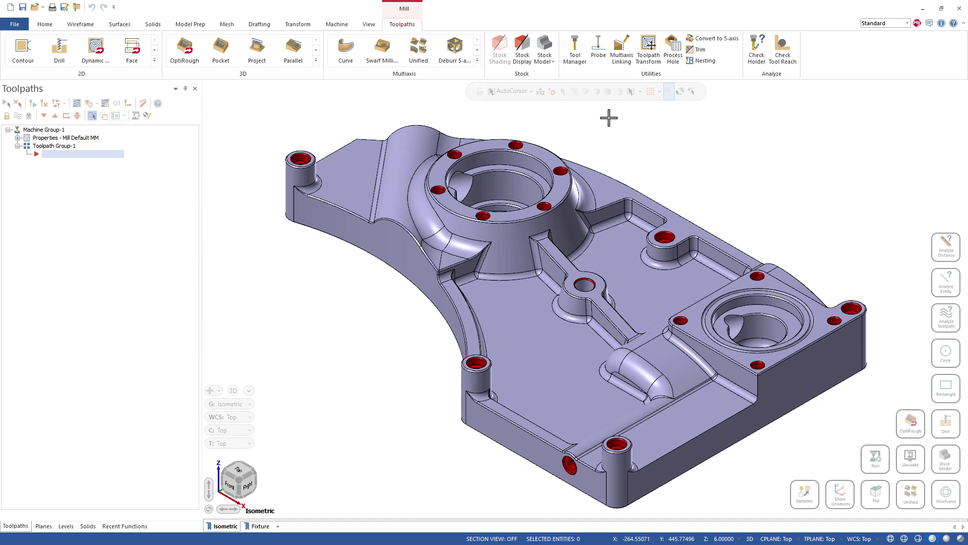
left_click(299, 25)
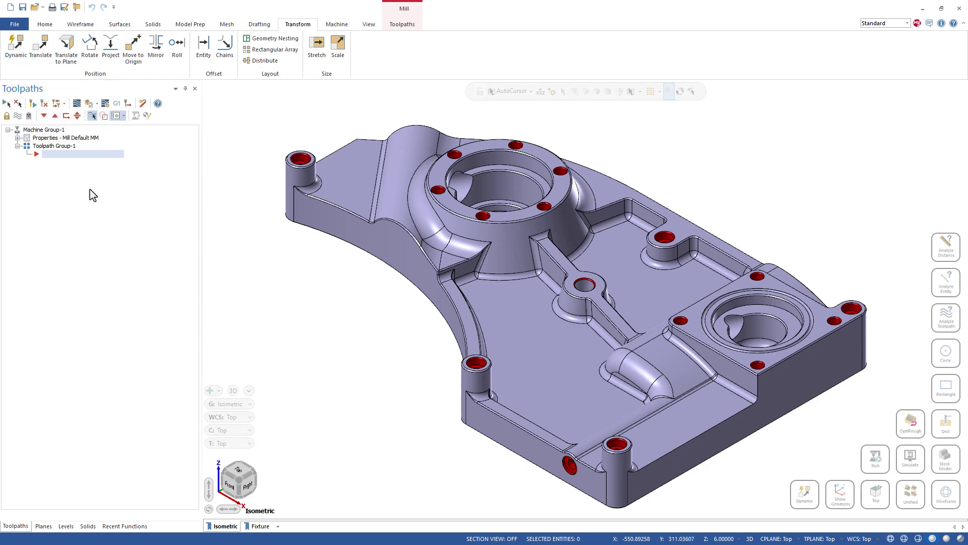
left_click(402, 24)
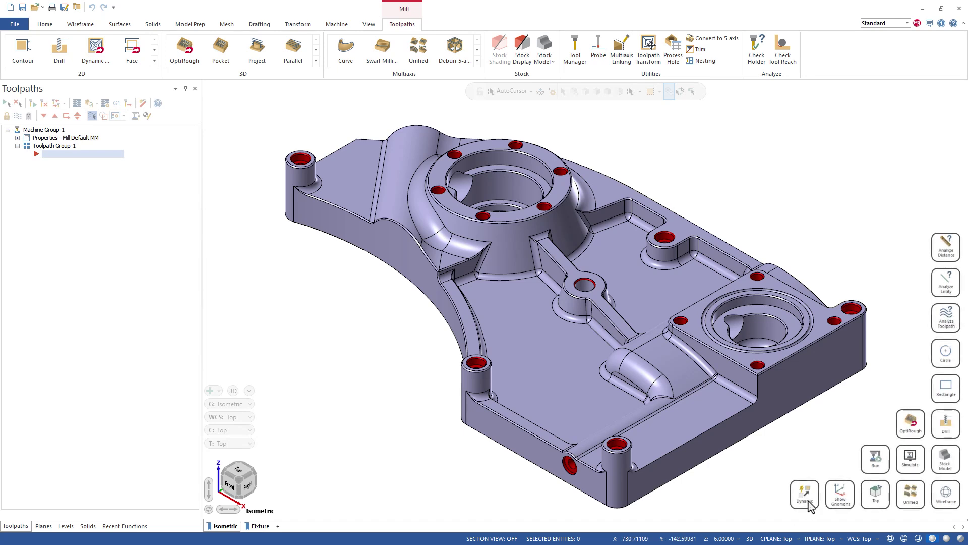
Step: Open Customize the Ribbon and switch the tab list to Tool Tabs
right_click(840, 52)
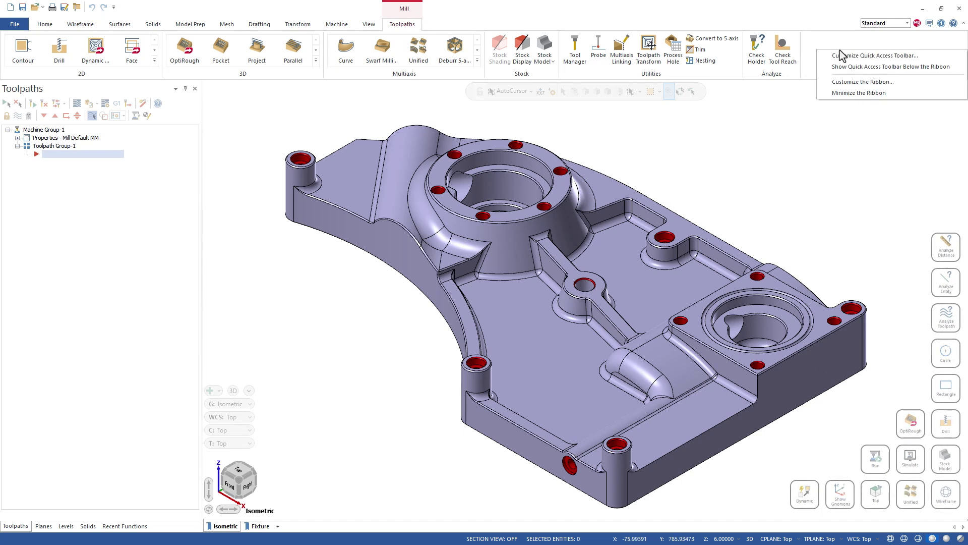
left_click(866, 86)
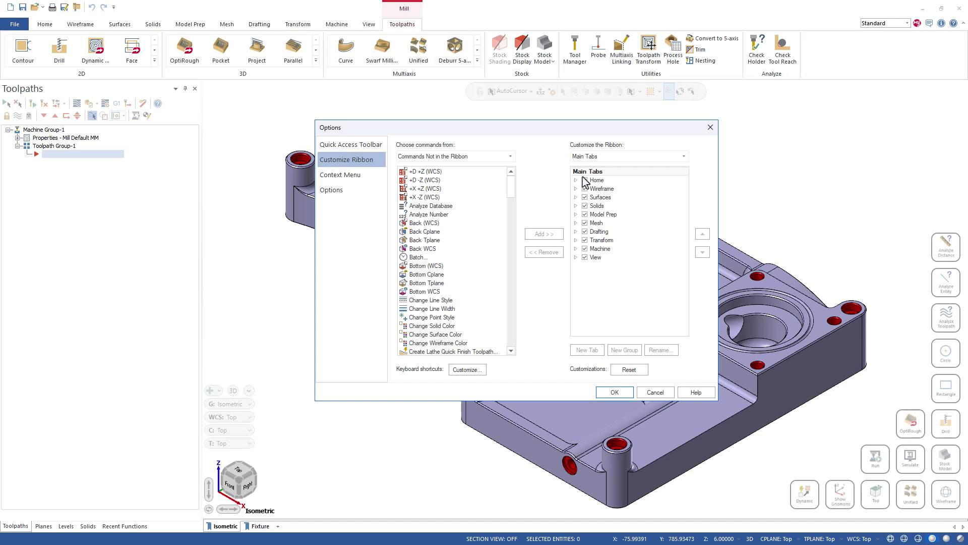
left_click(610, 156)
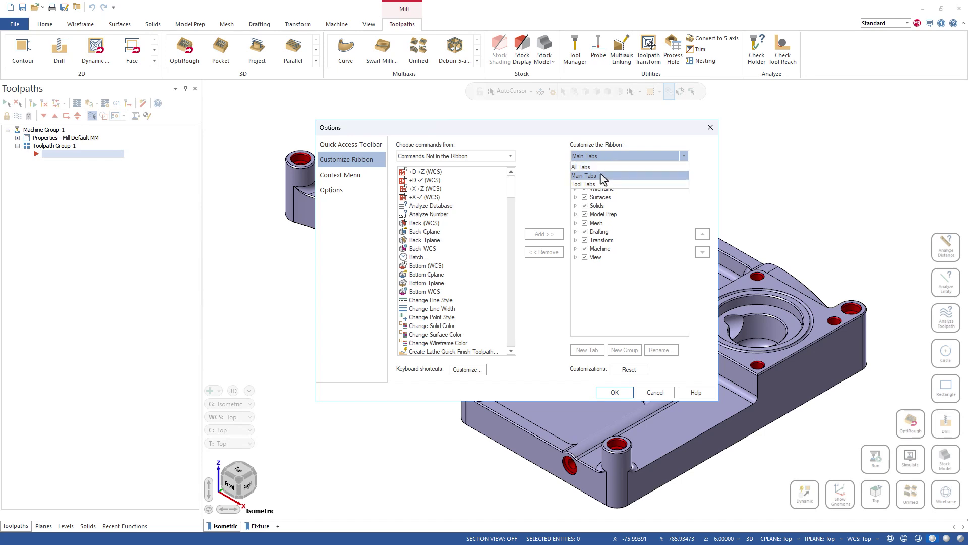
left_click(586, 184)
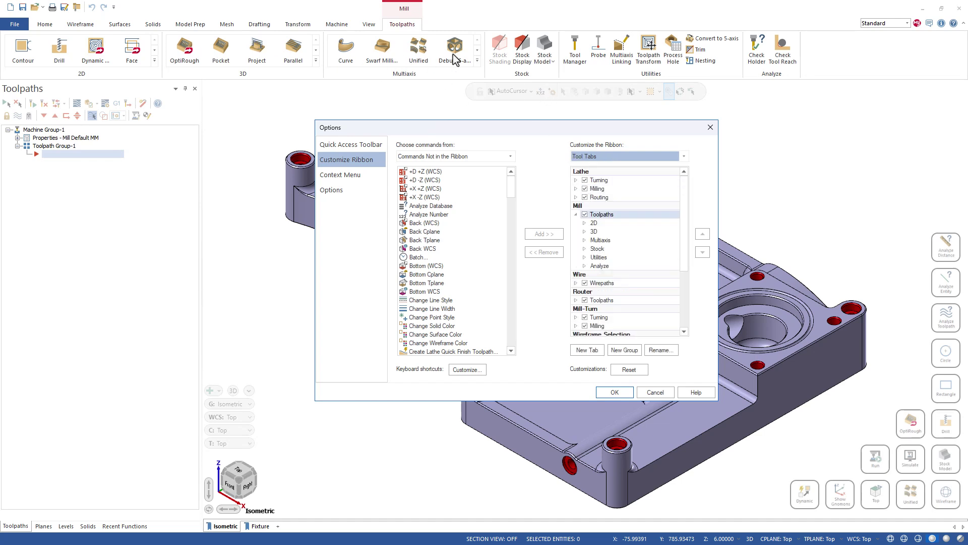
Step: Add a new group under Mill > Toolpaths and rename it 'Move'
left_click(602, 265)
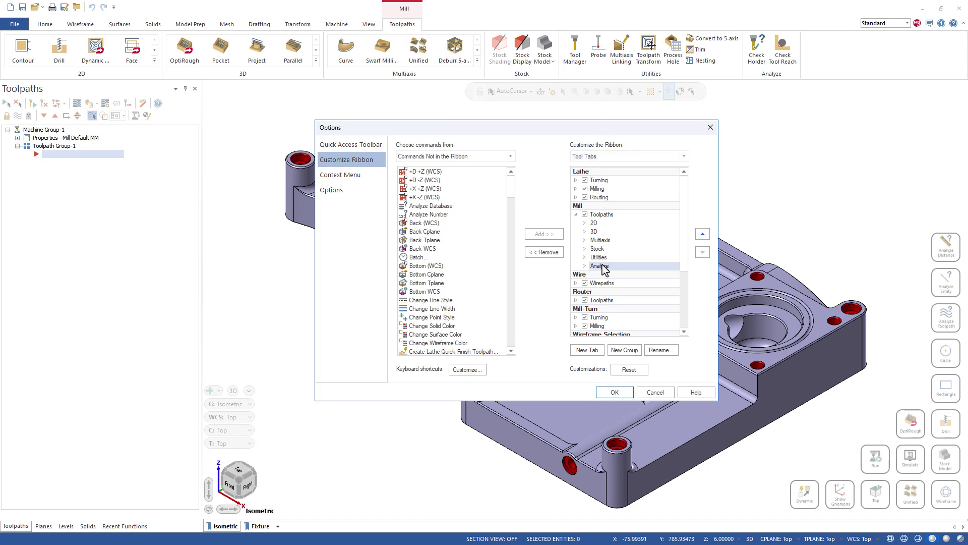
left_click(600, 216)
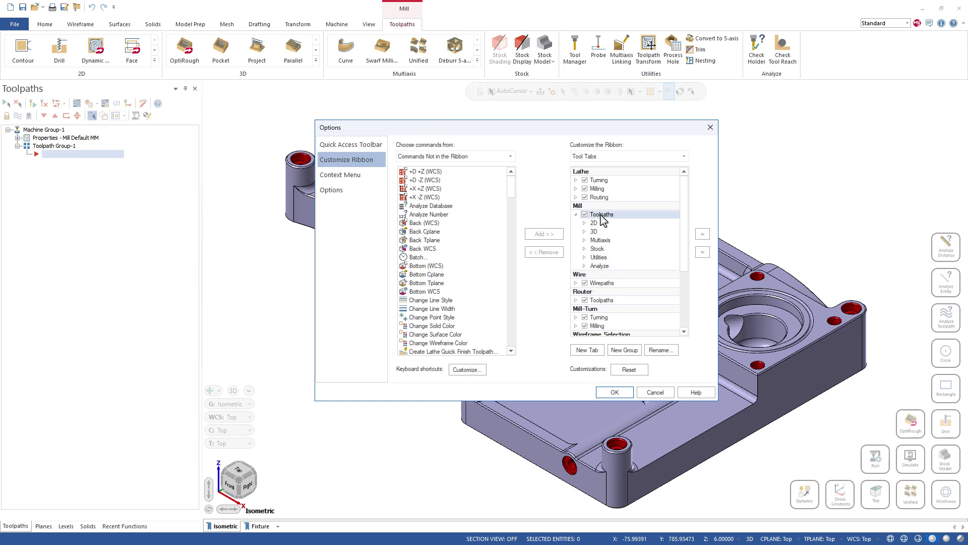
right_click(600, 216)
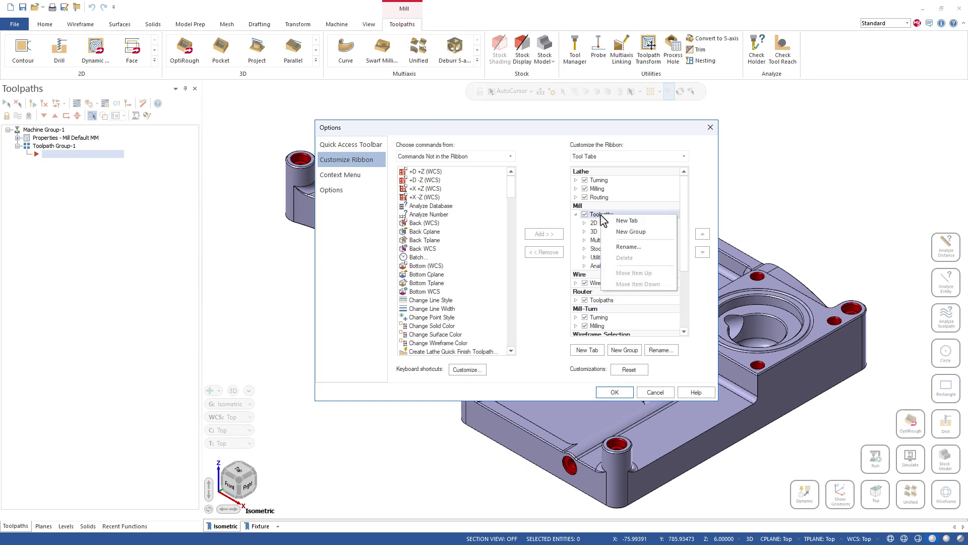
left_click(638, 232)
left_click(660, 350)
type("Move")
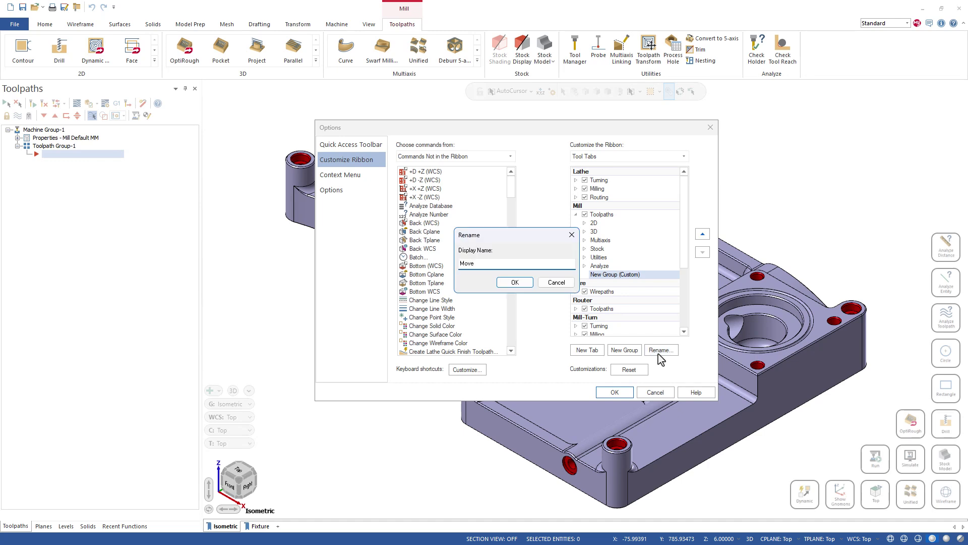
left_click(515, 282)
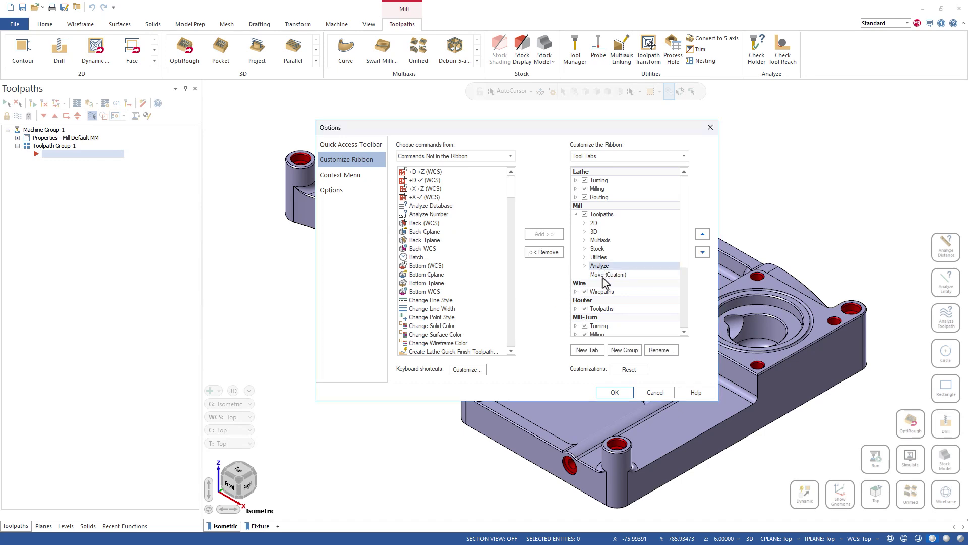
left_click(602, 275)
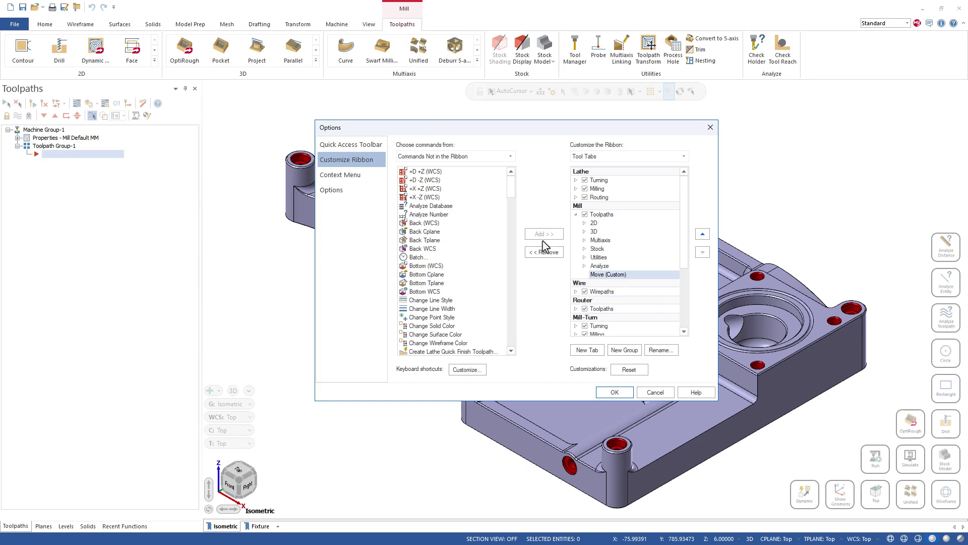
Step: From All Commands, add Dynamic to the Move (Custom) group and confirm with OK
left_click(434, 157)
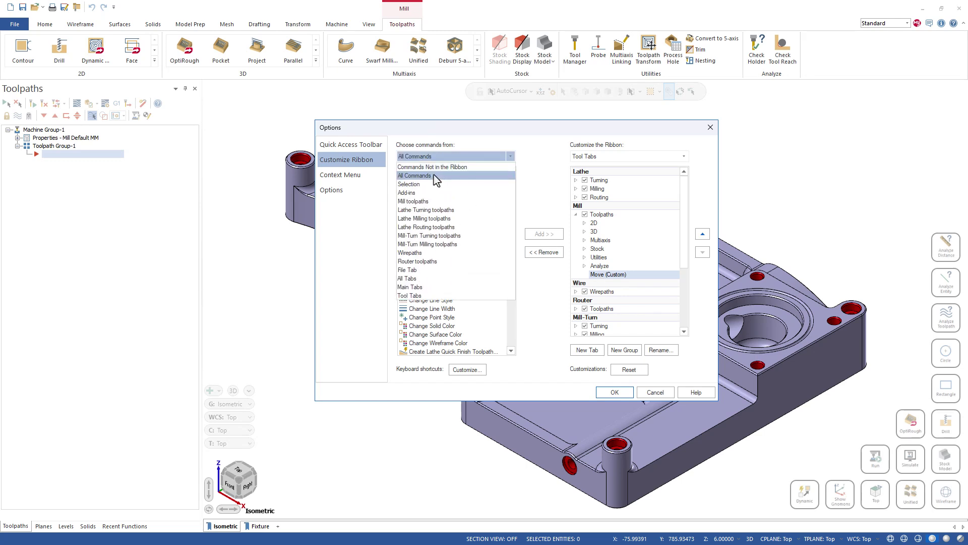
left_click(434, 176)
left_click_drag(512, 183, 512, 212)
scroll(469, 322, "down", 15)
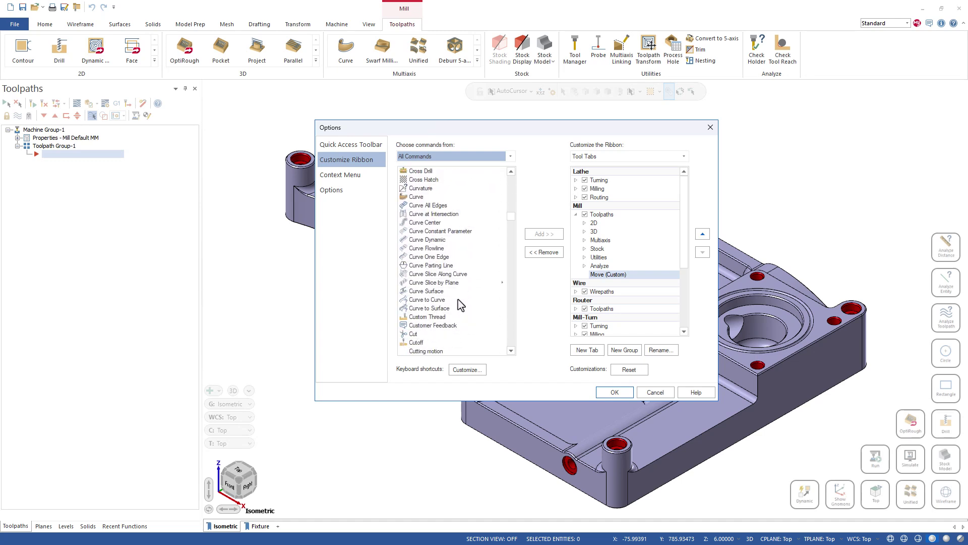
scroll(453, 299, "down", 9)
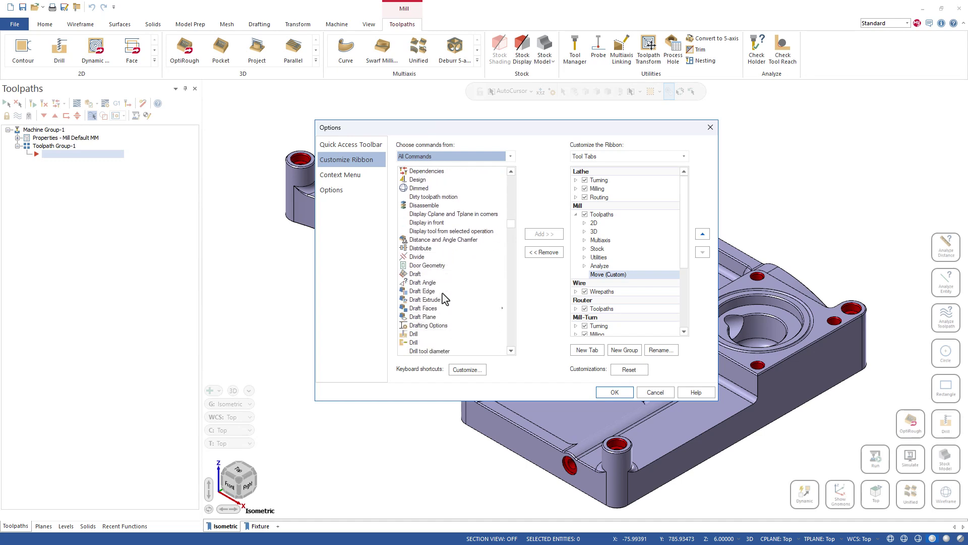
scroll(446, 299, "down", 2)
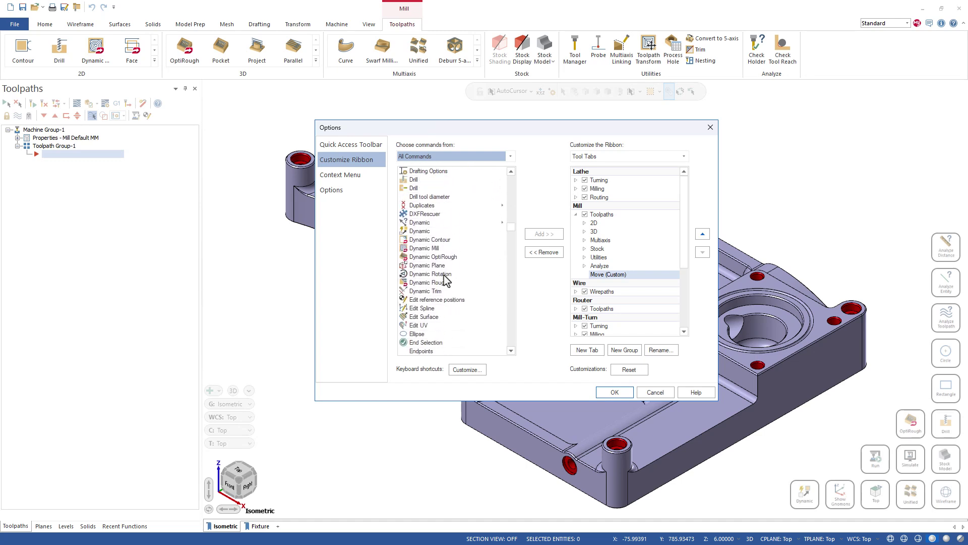
left_click(422, 232)
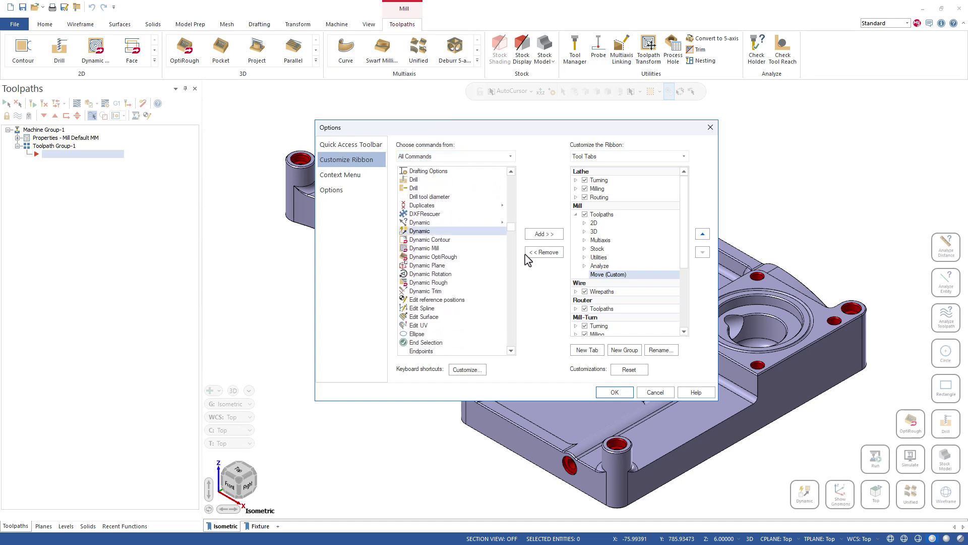
left_click(550, 235)
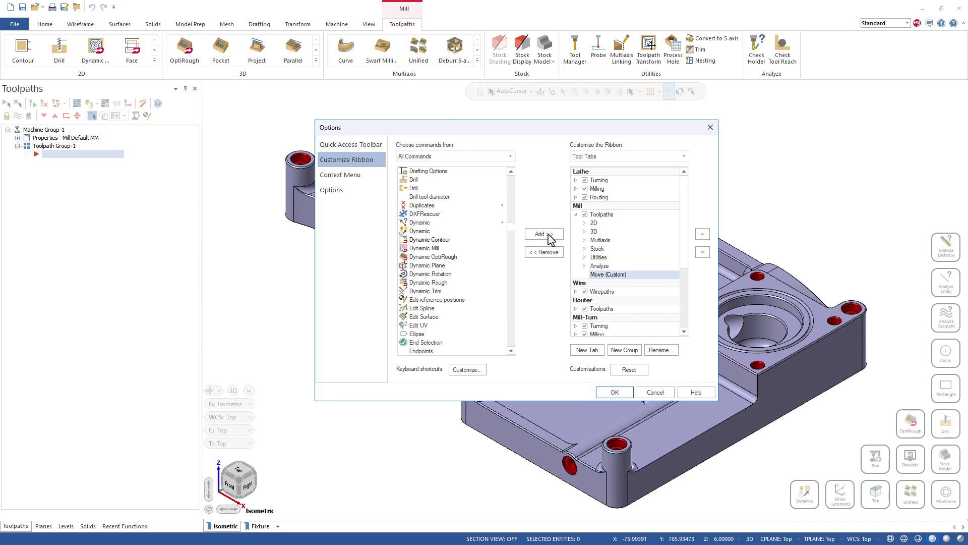
left_click(615, 393)
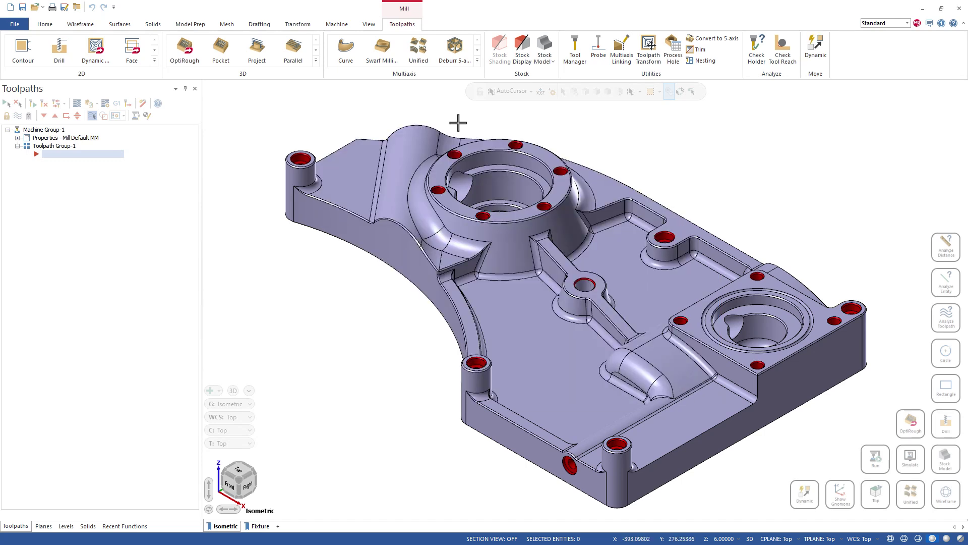
Step: Launch Dynamic from the Move group on the solid, then cancel it and dismiss the viewport menu
left_click(817, 59)
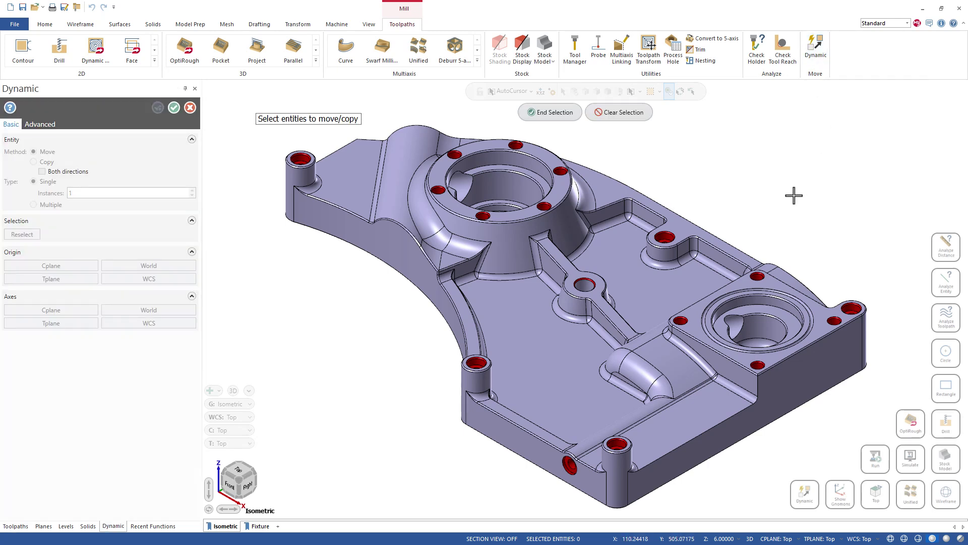
left_click(637, 229)
left_click(562, 115)
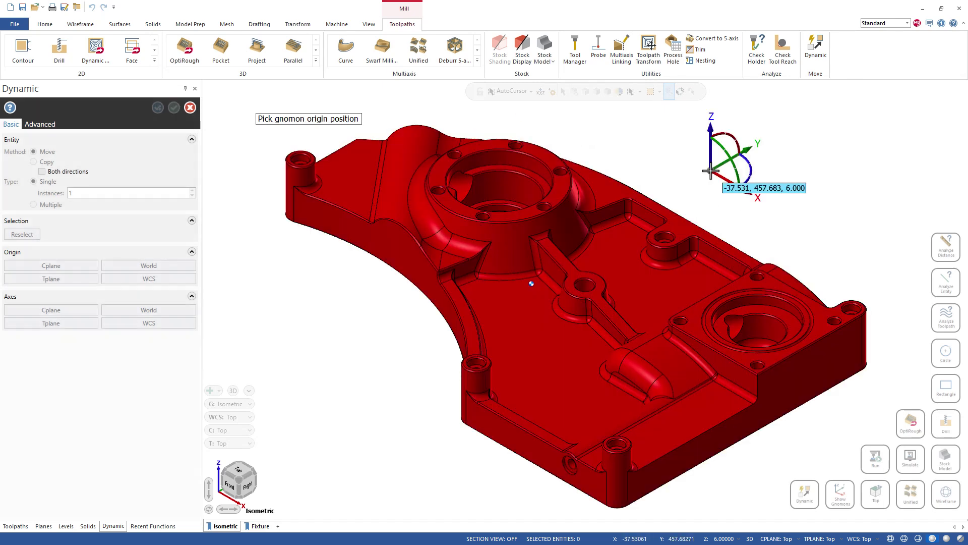
key("Escape")
right_click(645, 159)
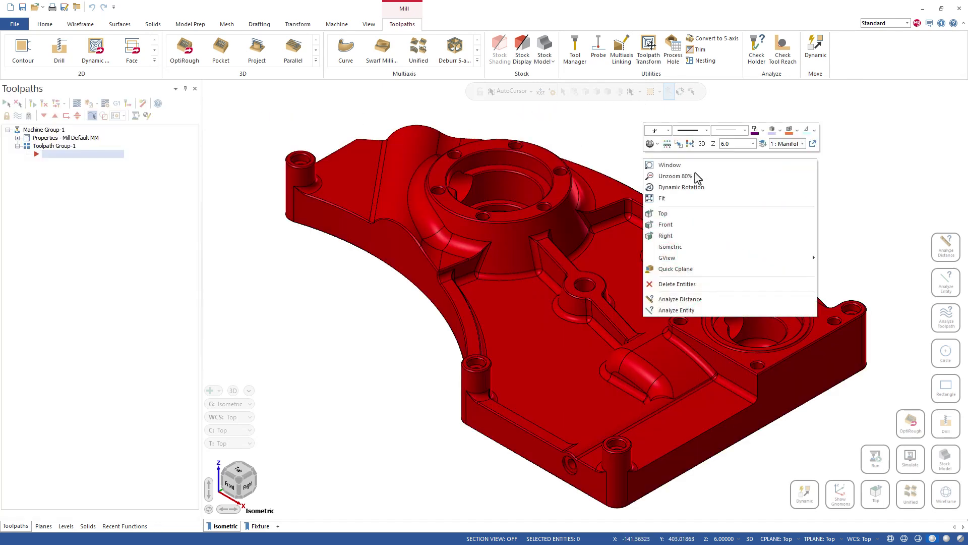
key("Escape")
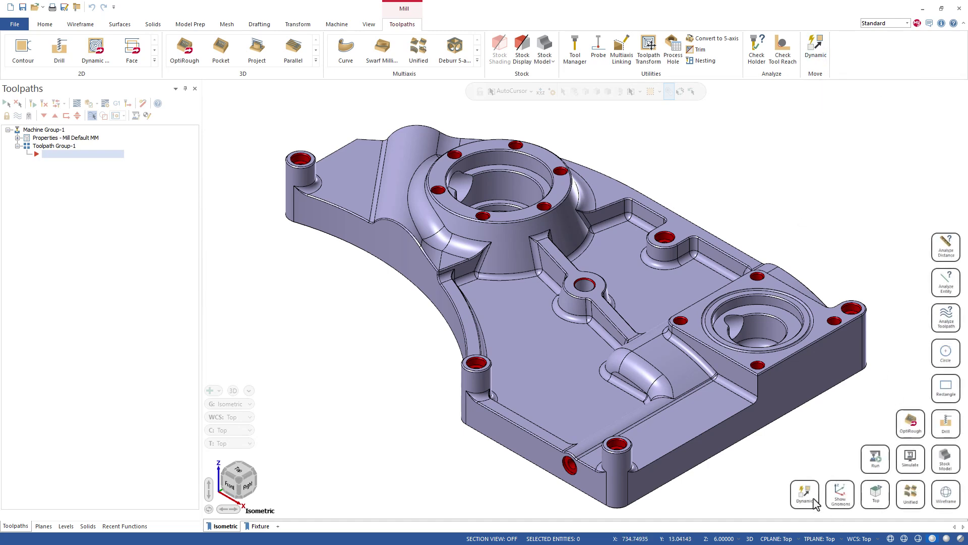
left_click(812, 501)
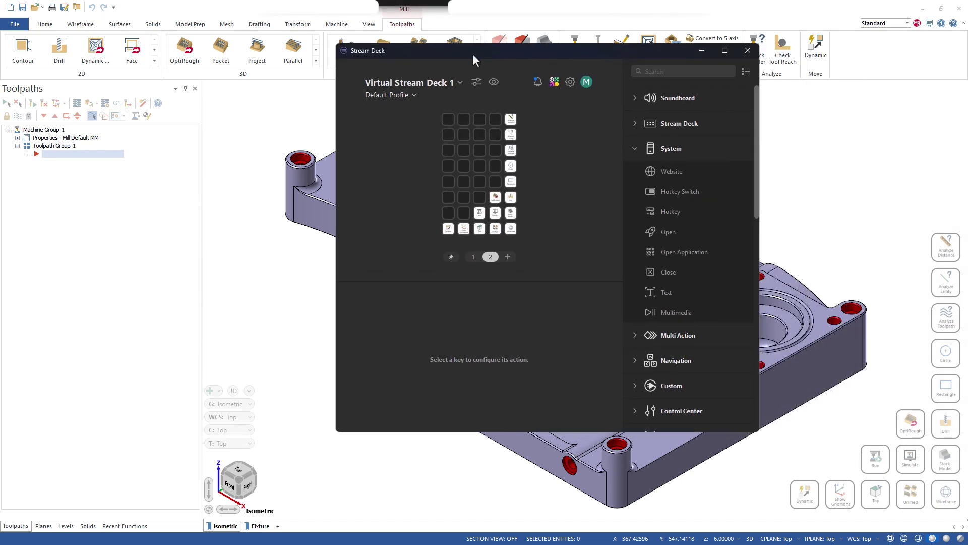
left_click_drag(473, 53, 426, 80)
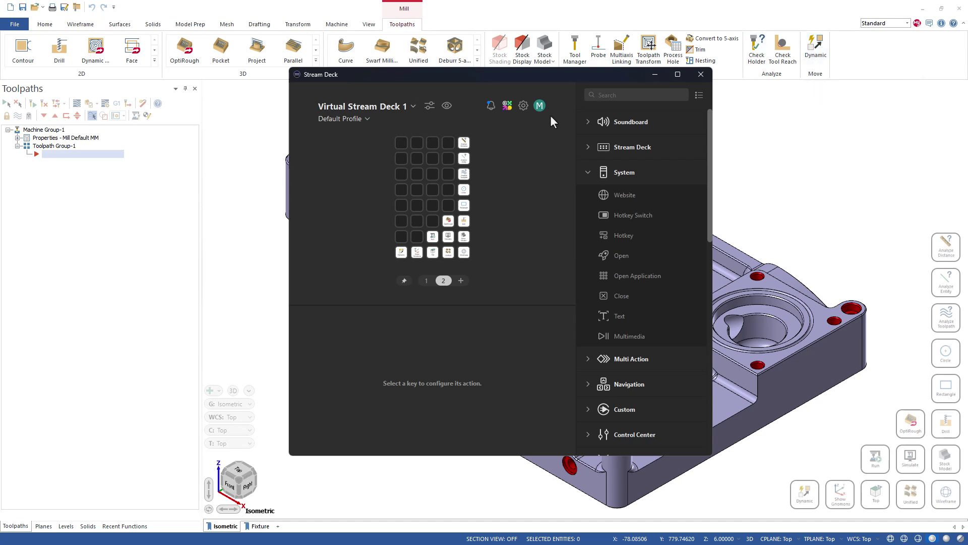
left_click(777, 159)
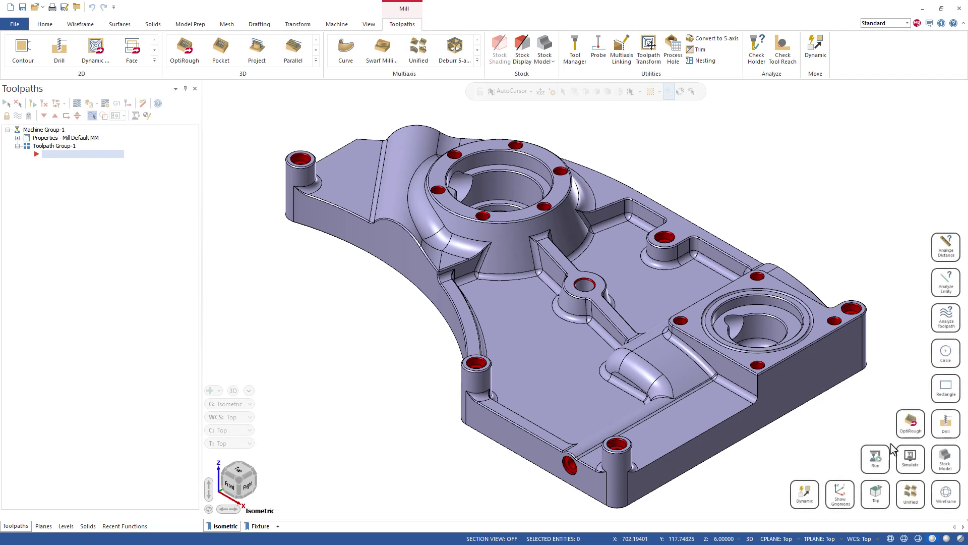
Step: Move the shortcut cluster left and back, switch to Machine, then dock the column at the right edge
left_click_drag(898, 450, 125, 343)
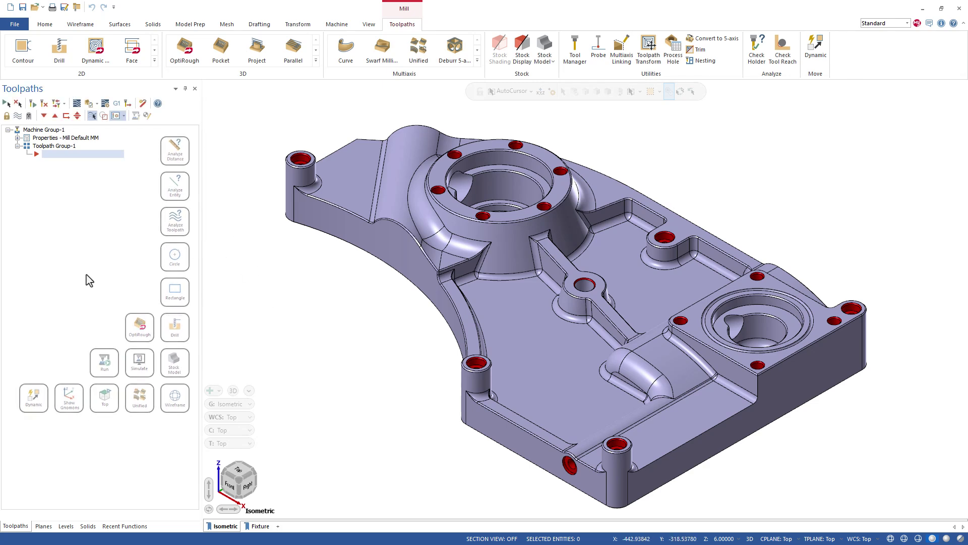
scroll(363, 331, "down", 5)
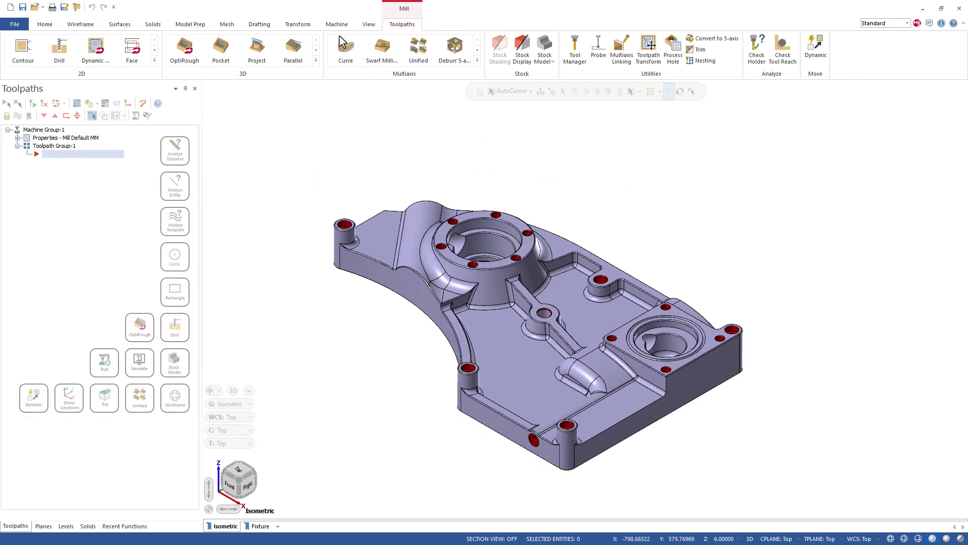
left_click(336, 24)
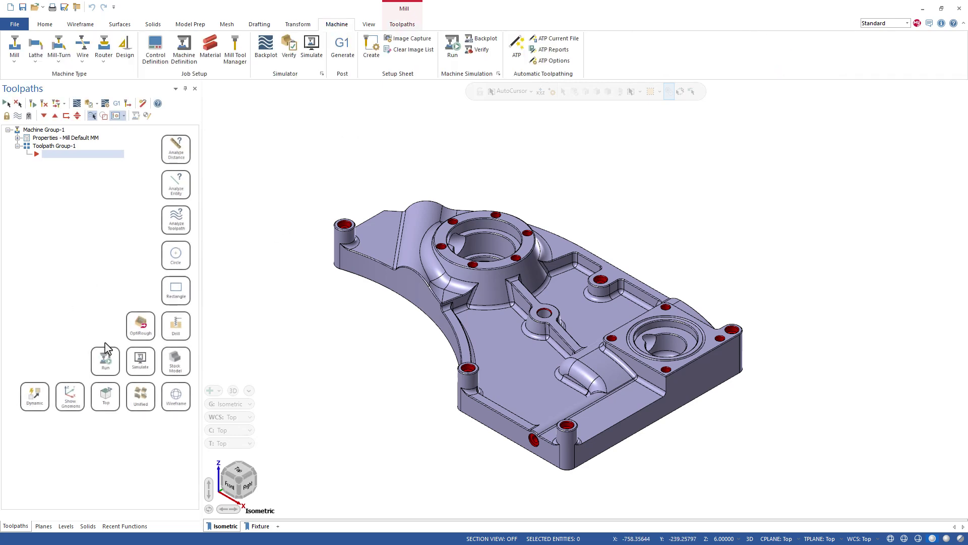
left_click_drag(106, 348, 873, 442)
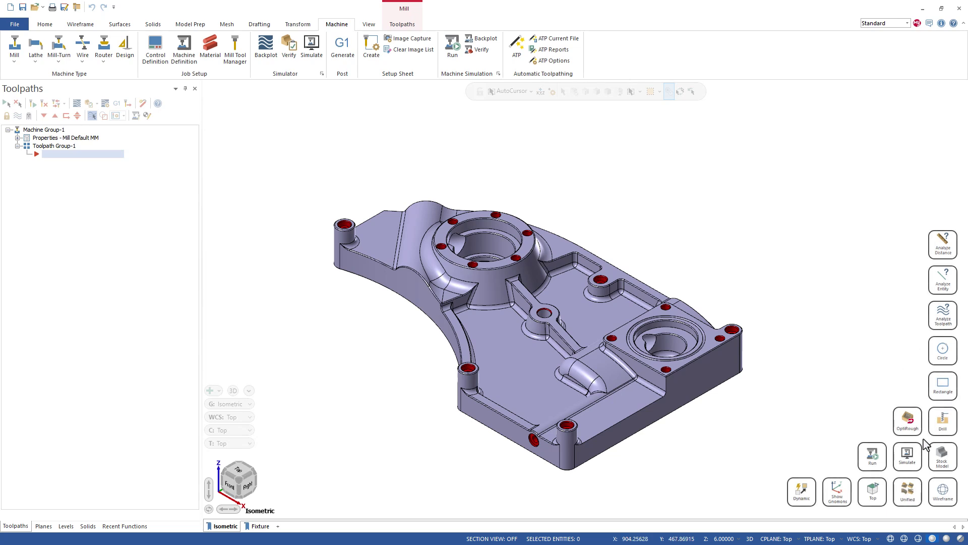
scroll(923, 441, "down", 1)
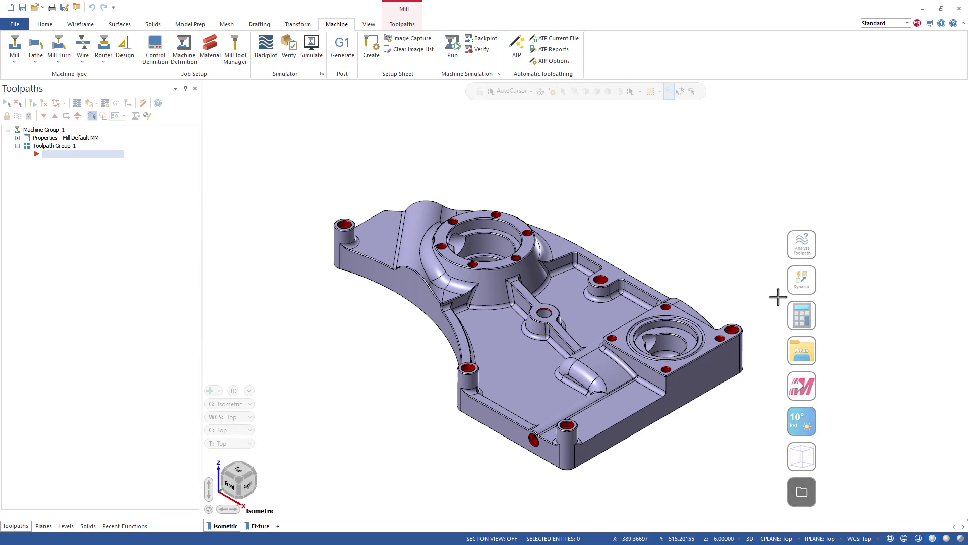
left_click_drag(782, 305, 930, 303)
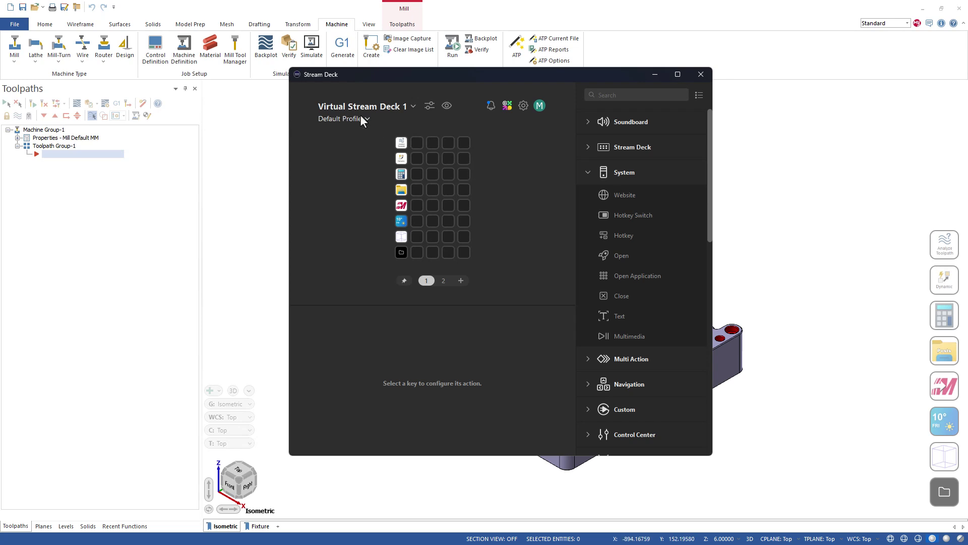
Step: Dismiss the Stream Deck configuration window by clicking the Mastercam ribbon
left_click(696, 55)
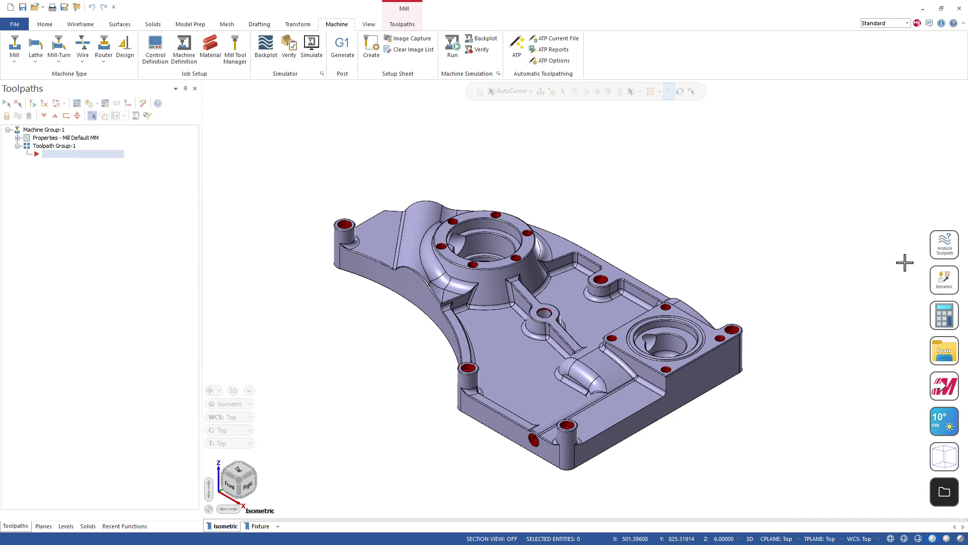
Step: Launch Windows Calculator from the calculator key in the shortcut column
left_click(944, 316)
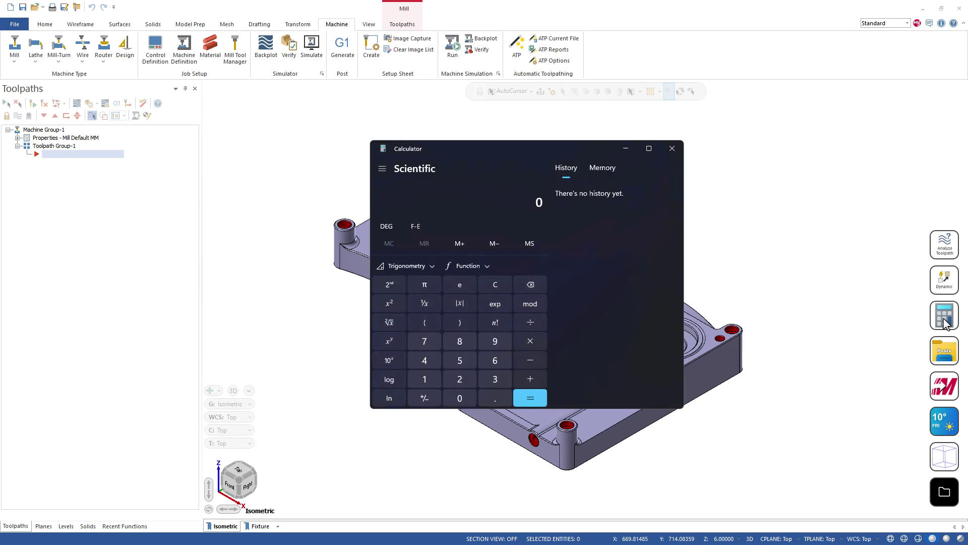
Step: Compute 0.01 ÷ 25.4 = 3.937e-4 and select the e-4 exponent
mouse_move(479, 157)
left_mouse_down()
mouse_move(504, 151)
mouse_move(485, 153)
left_mouse_up()
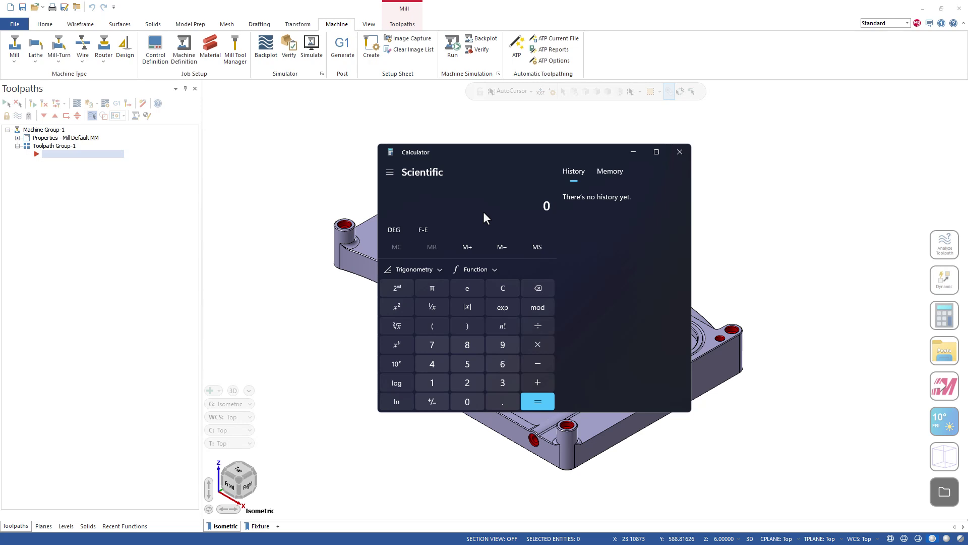
type(".01")
key("slash")
type("25.4")
key("Return")
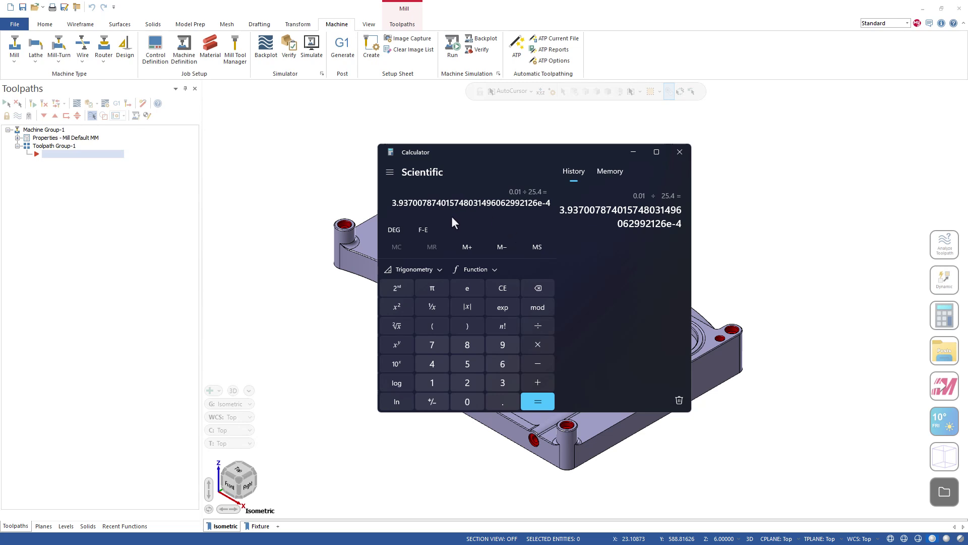
key("BackSpace")
left_click_drag(538, 202, 551, 202)
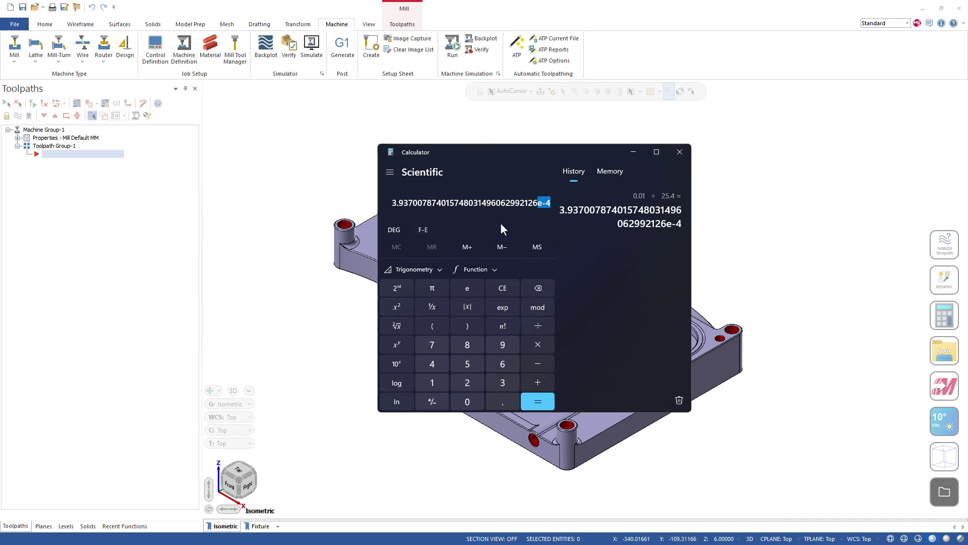
Step: Close the calculator, browse the Posts folder to Generic Fanuc 4X Mill.pst, then open mastercam.com
left_click(679, 152)
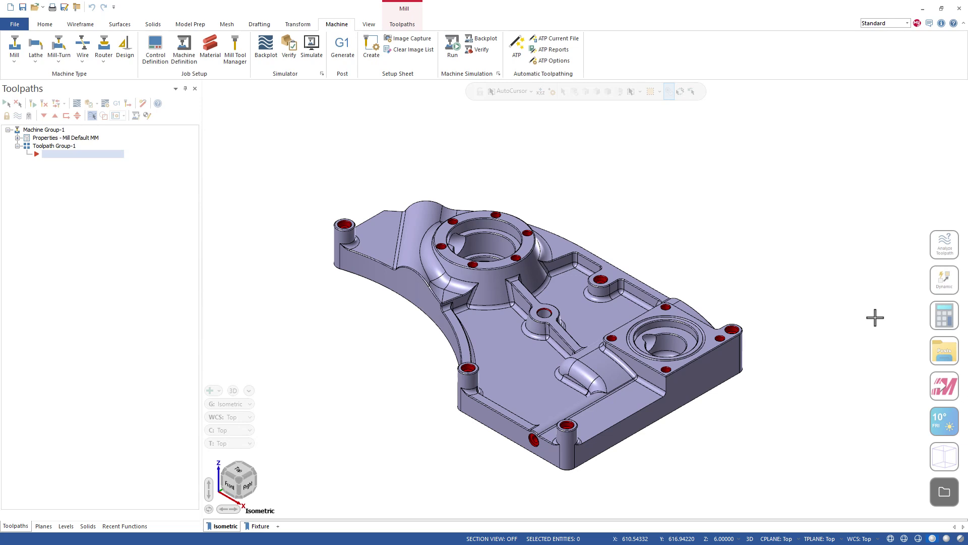
left_click(943, 353)
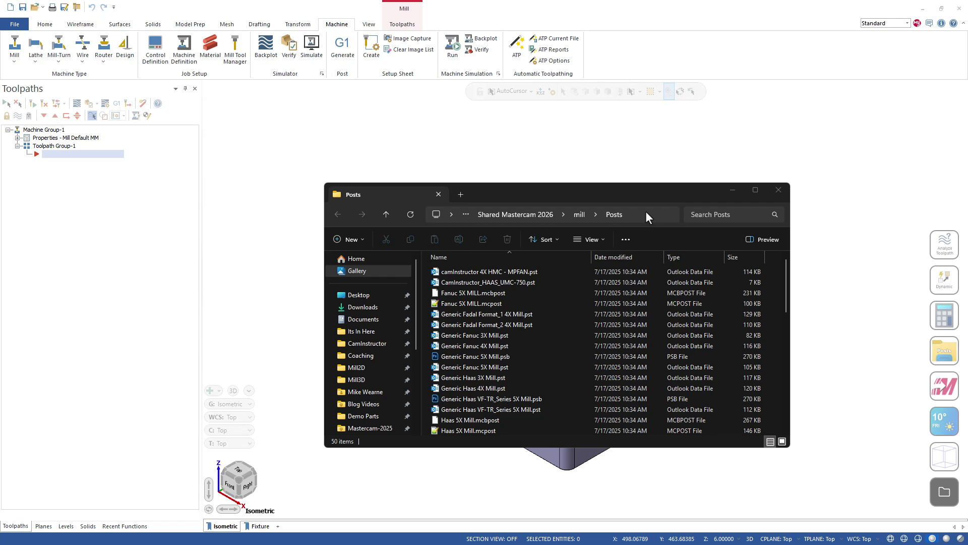
left_click(497, 324)
left_click(493, 346)
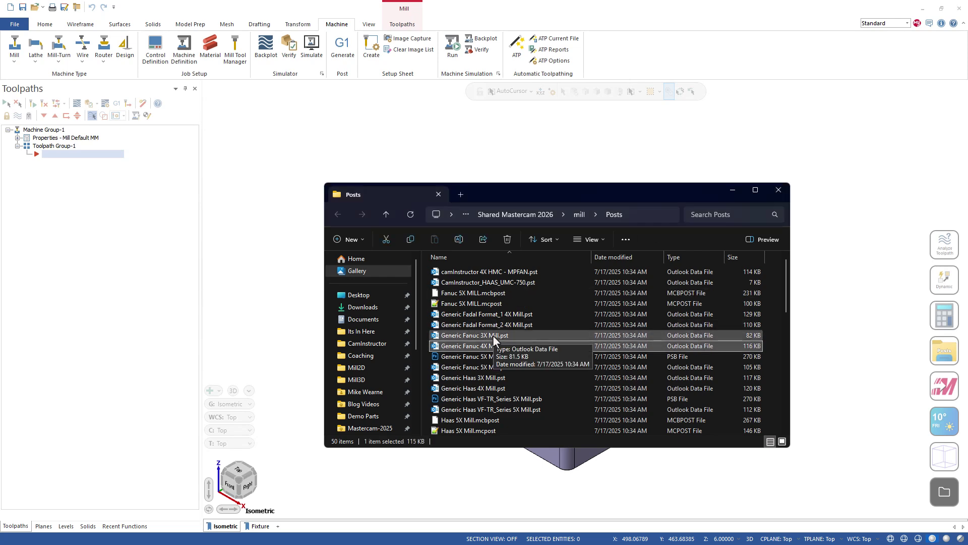
left_click(779, 192)
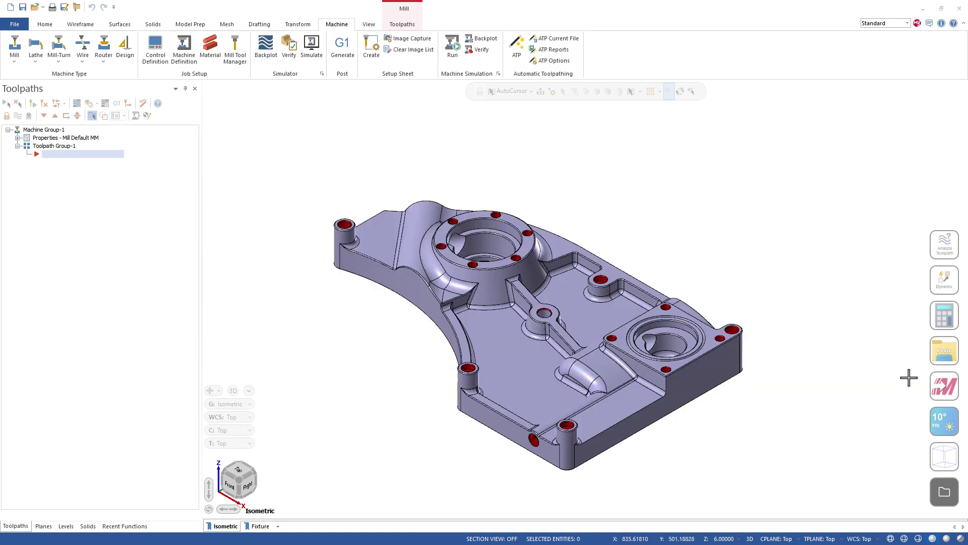
left_click(939, 390)
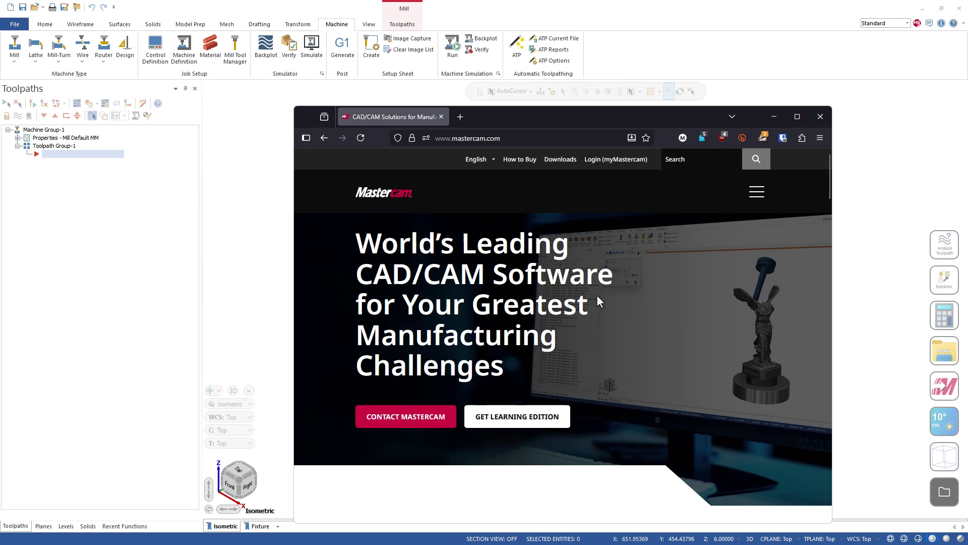
Step: Close the mastercam.com browser window
left_click(893, 158)
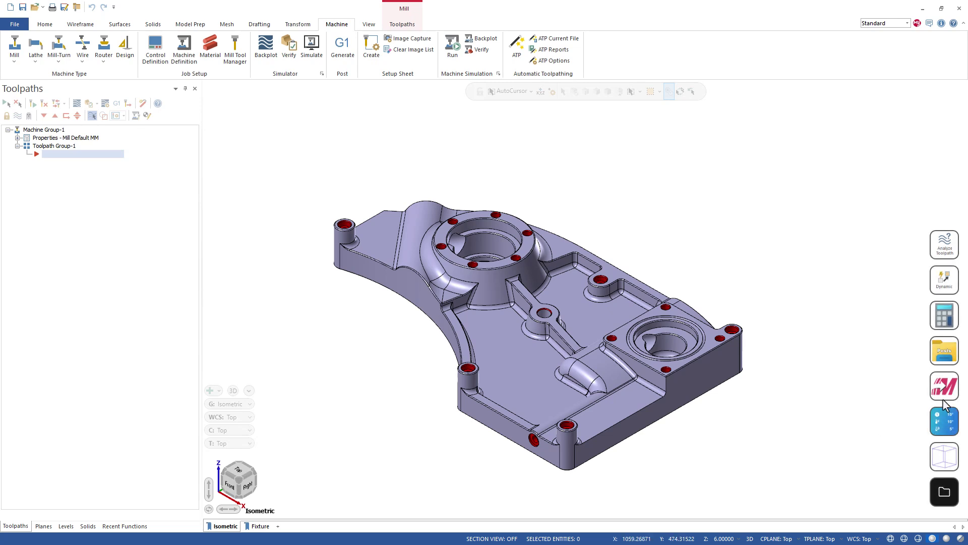
Step: Open the folder of extra shortcut tiles from the Virtual Stream Deck column
left_click(946, 497)
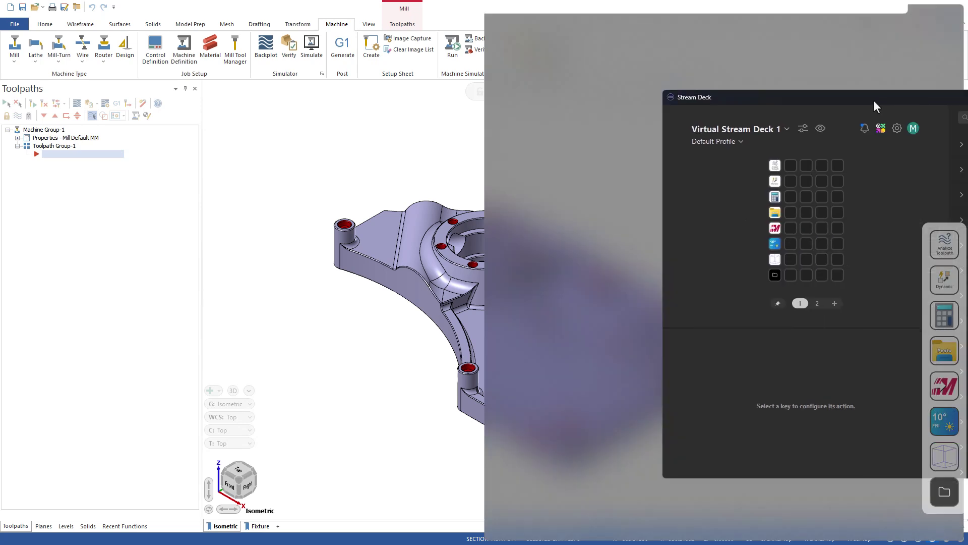
left_click_drag(836, 96, 518, 90)
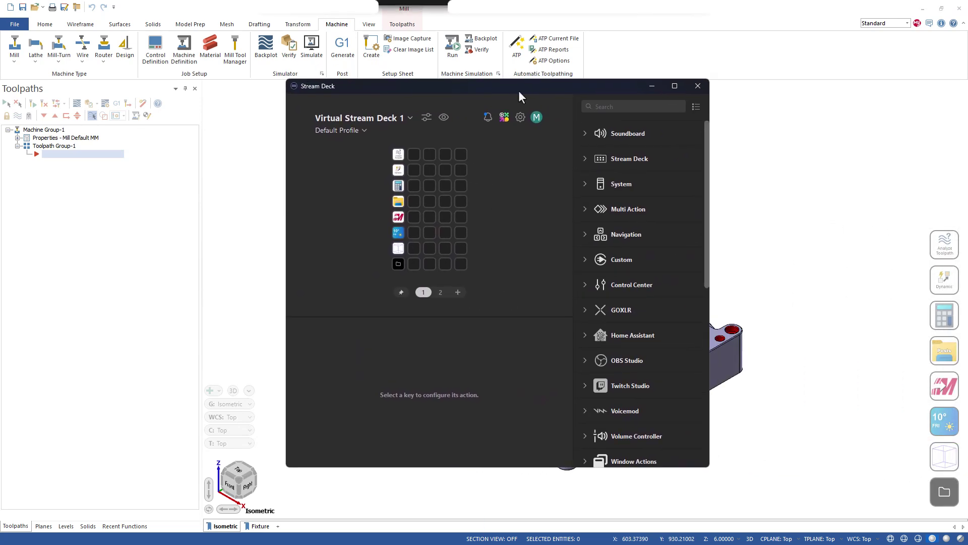
left_click(440, 292)
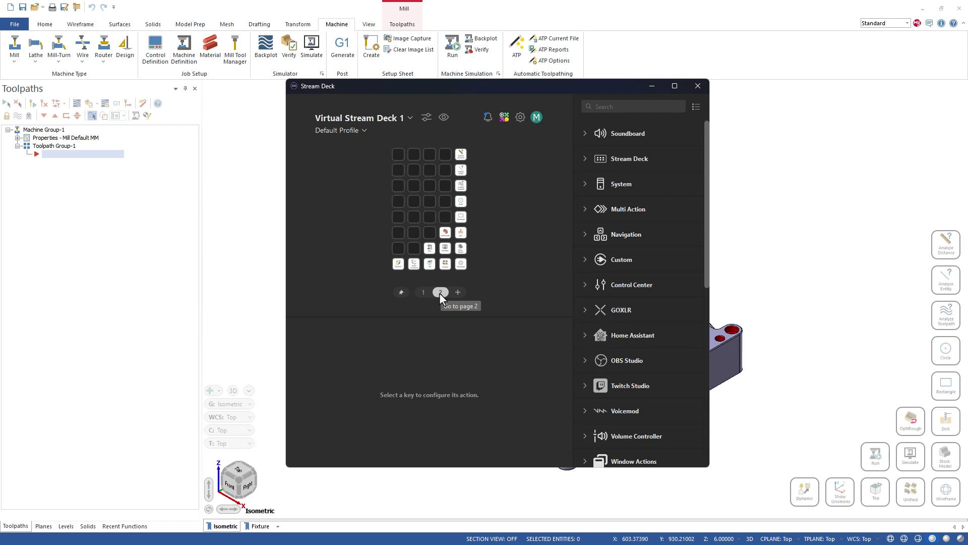
left_click(426, 294)
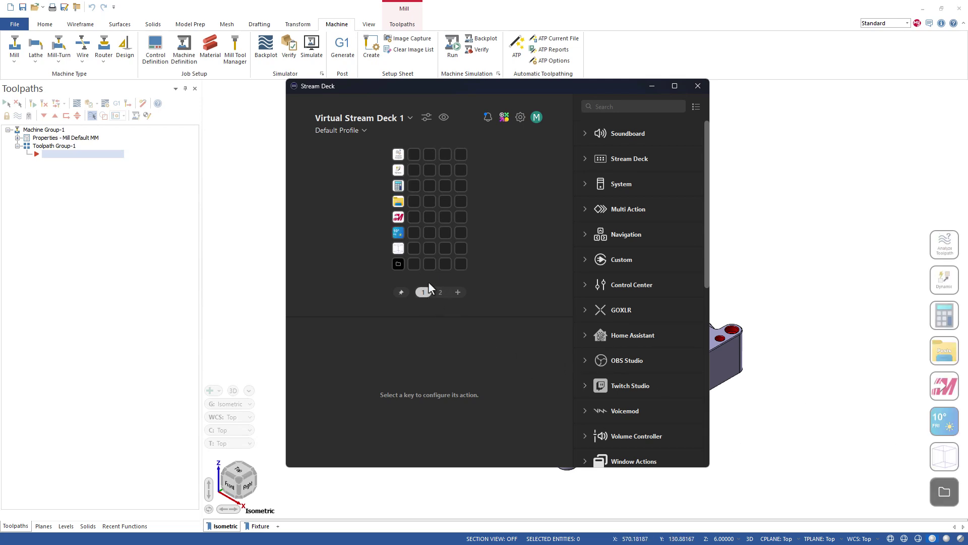
left_click(948, 448)
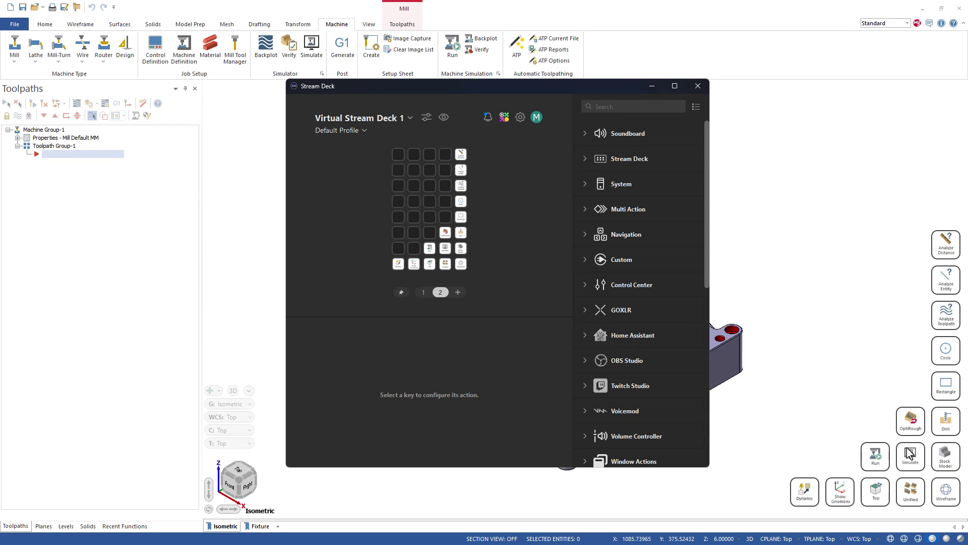
scroll(888, 453, "up", 1)
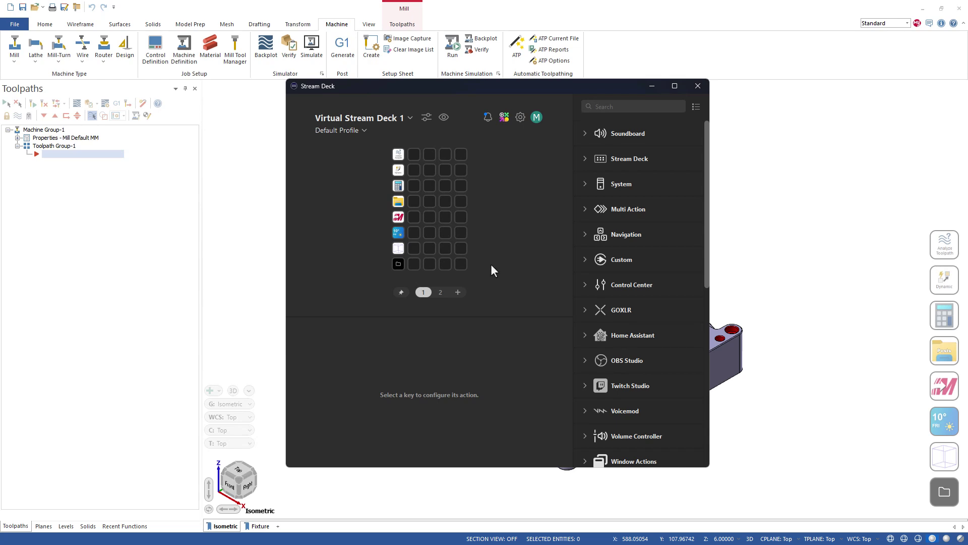
Step: Turn off Hide unused keys and widen the virtual deck to 8 columns
left_click(427, 118)
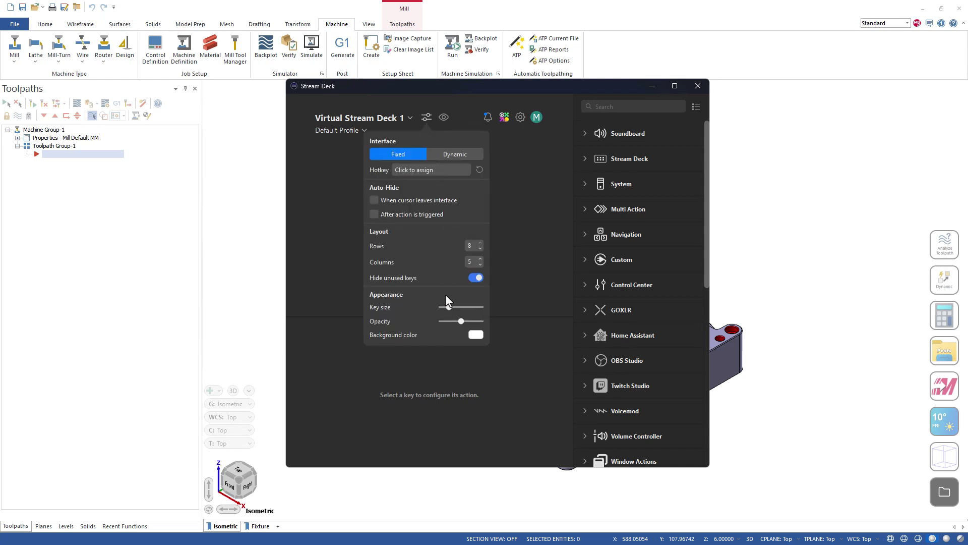
left_click(478, 278)
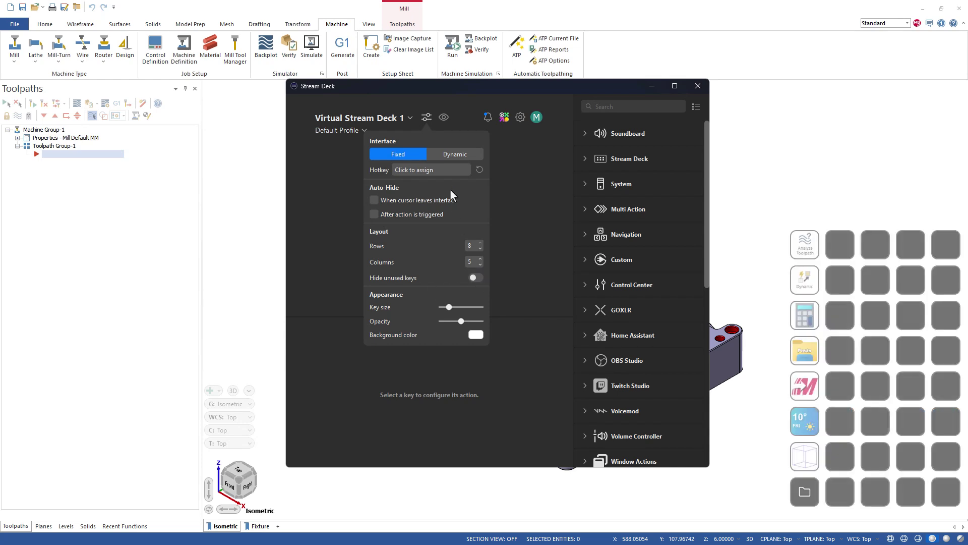
left_click(518, 288)
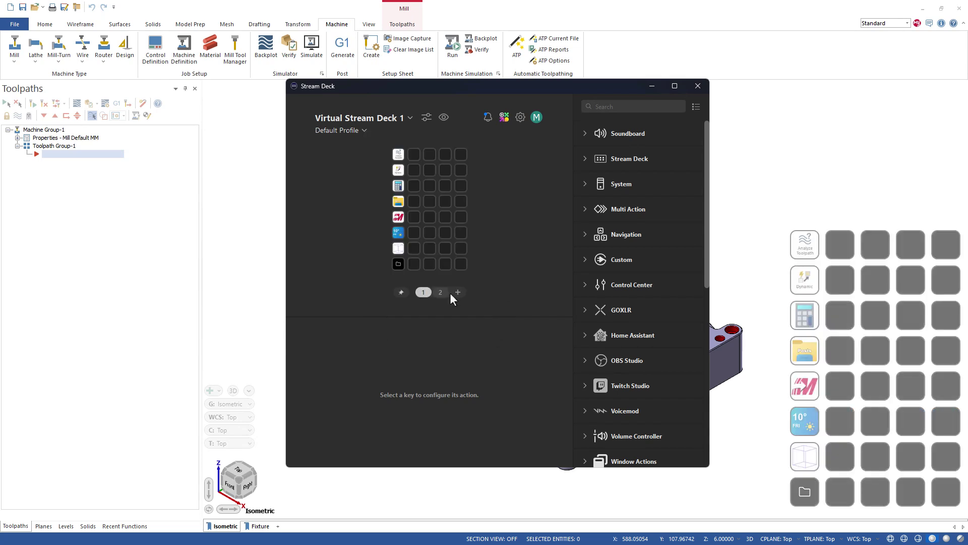
left_click(427, 118)
left_click(480, 258)
left_click(480, 258)
left_click(480, 259)
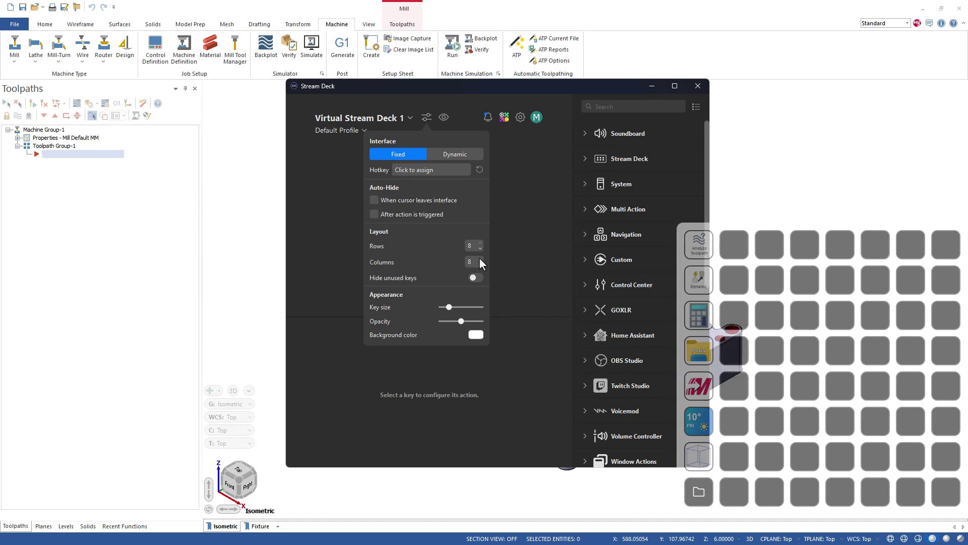
left_click(396, 92)
Step: On page 2 of the deck, turn Hide unused keys back on and close the configuration window
left_click_drag(395, 87, 168, 72)
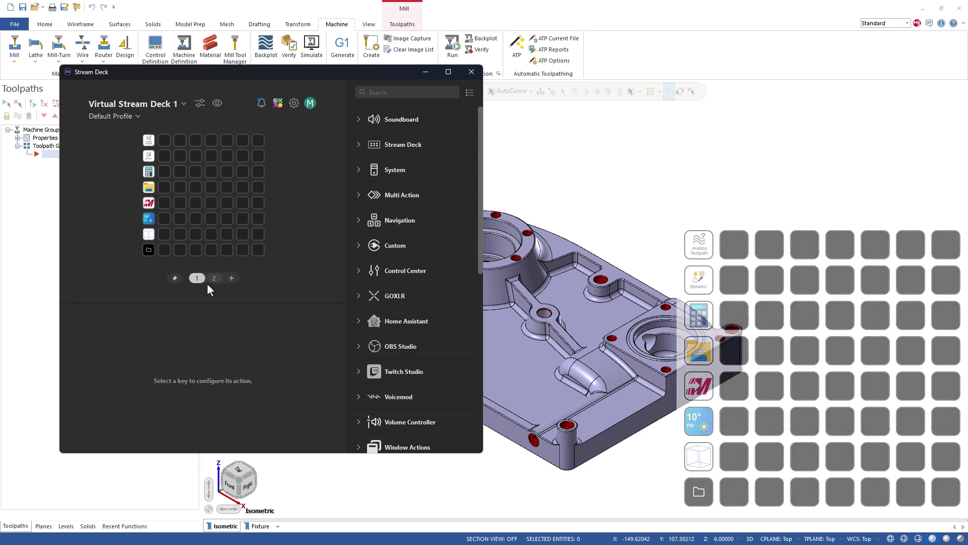
left_click(214, 278)
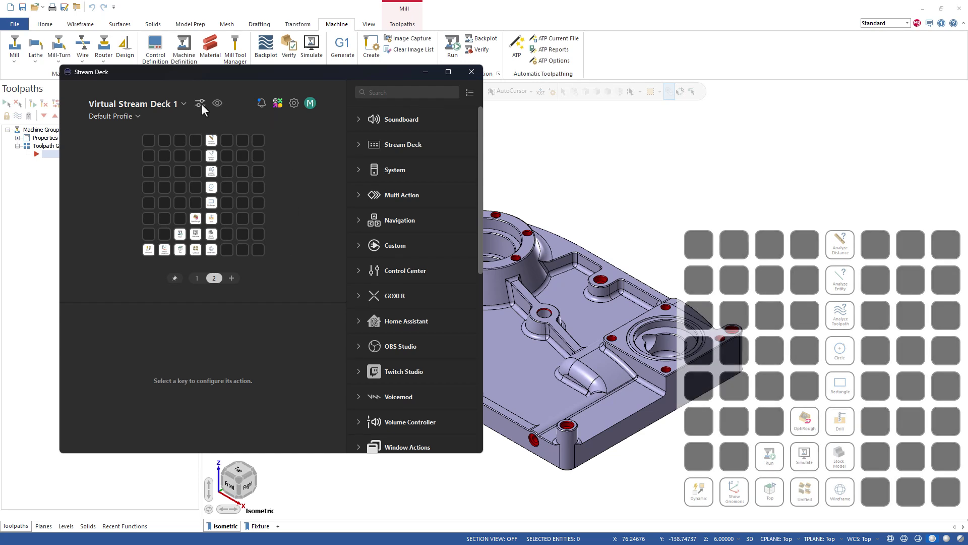
left_click(200, 103)
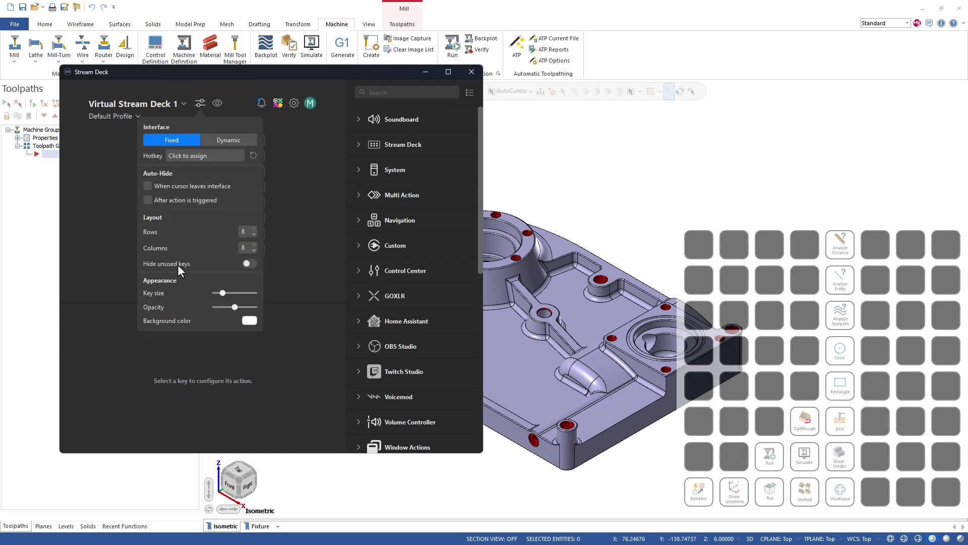
left_click(248, 263)
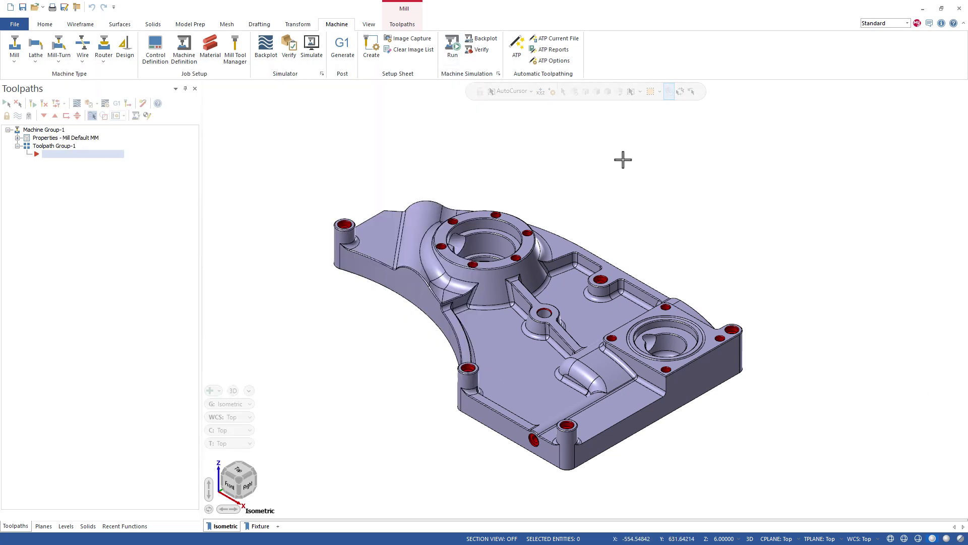
left_click(471, 71)
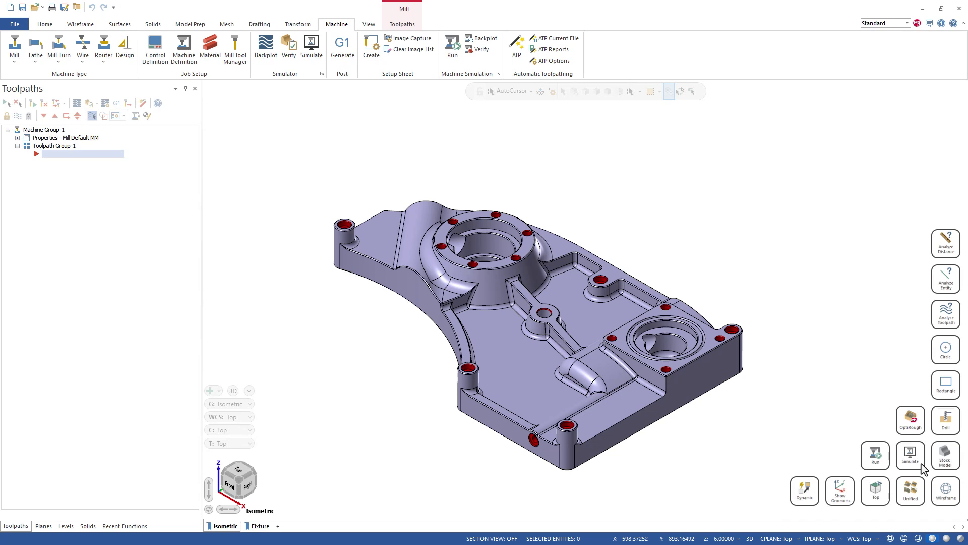
Step: Switch the virtual deck interface to Dynamic with an Alt+Z summon hotkey, then close the configuration window
left_click(910, 489)
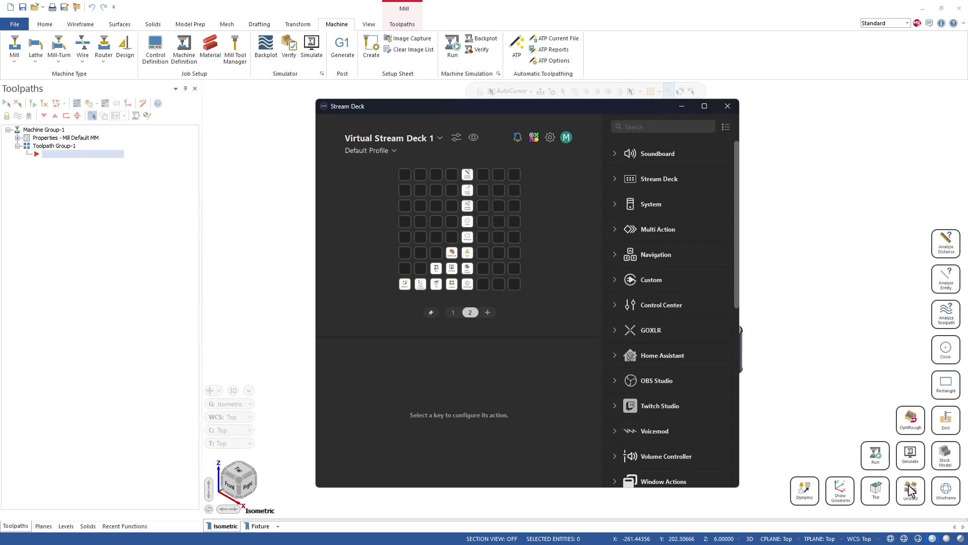
left_click(456, 138)
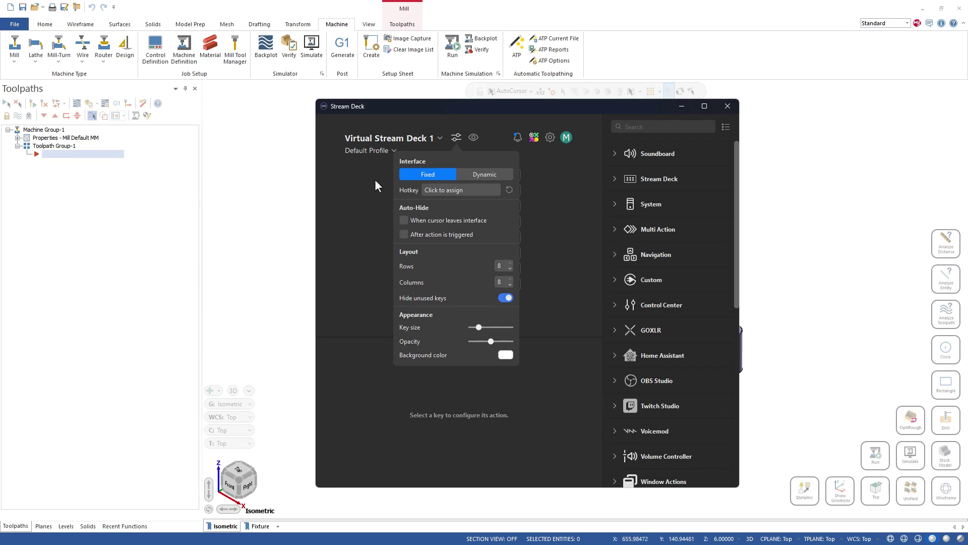
left_click(485, 175)
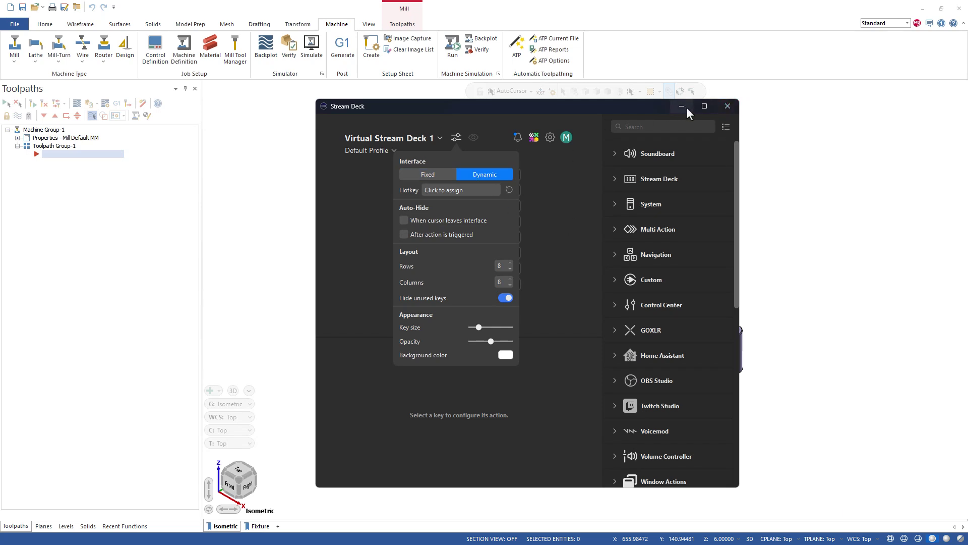
left_click(474, 191)
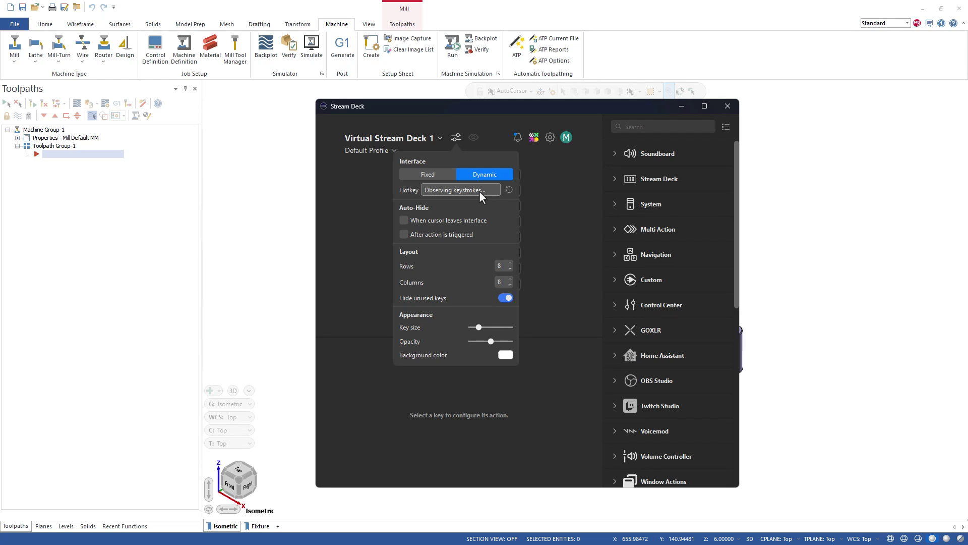
key("alt")
key("alt+z")
left_click(679, 108)
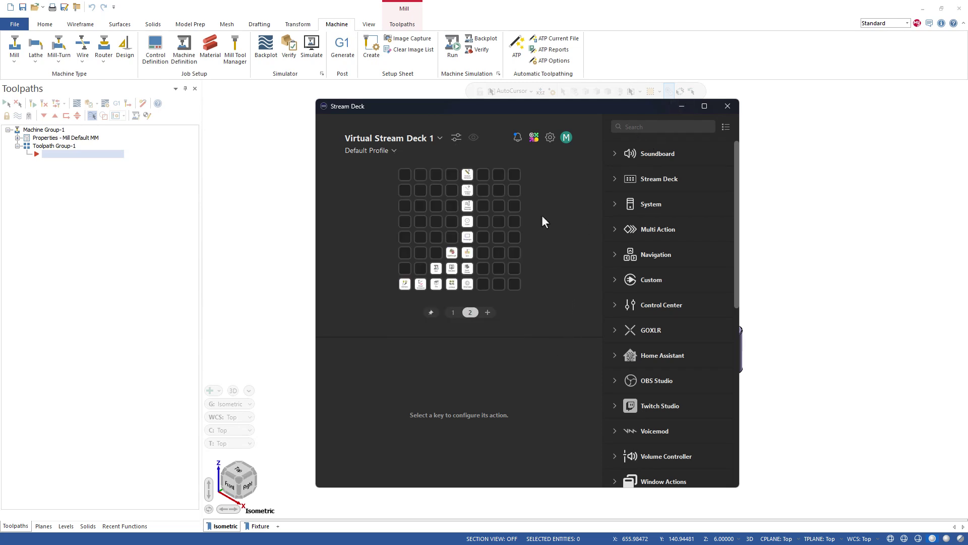
left_click(727, 106)
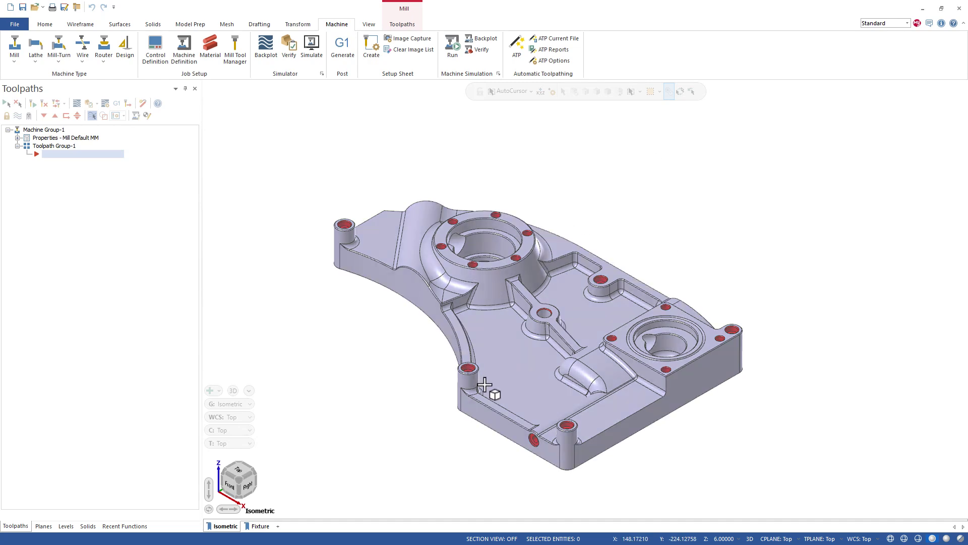
key("alt+z")
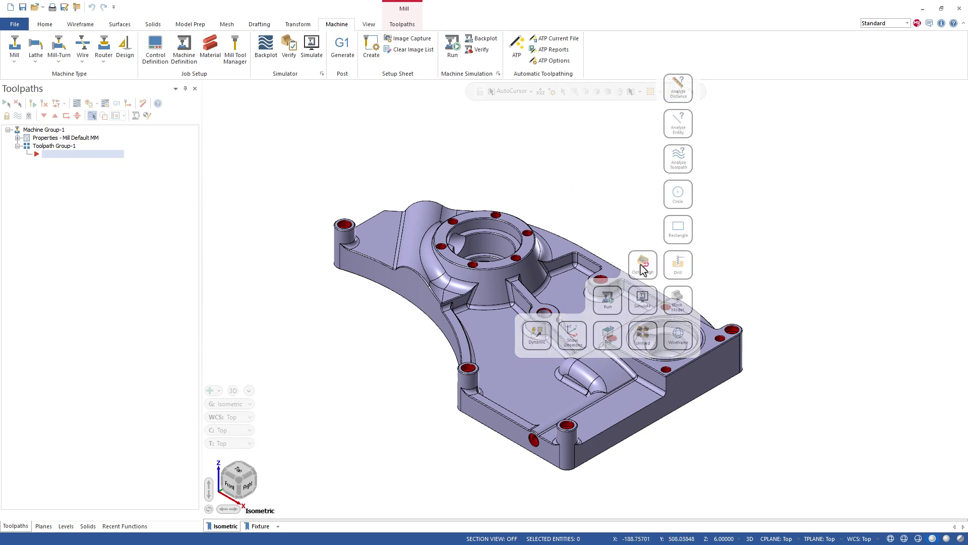
key("alt+z")
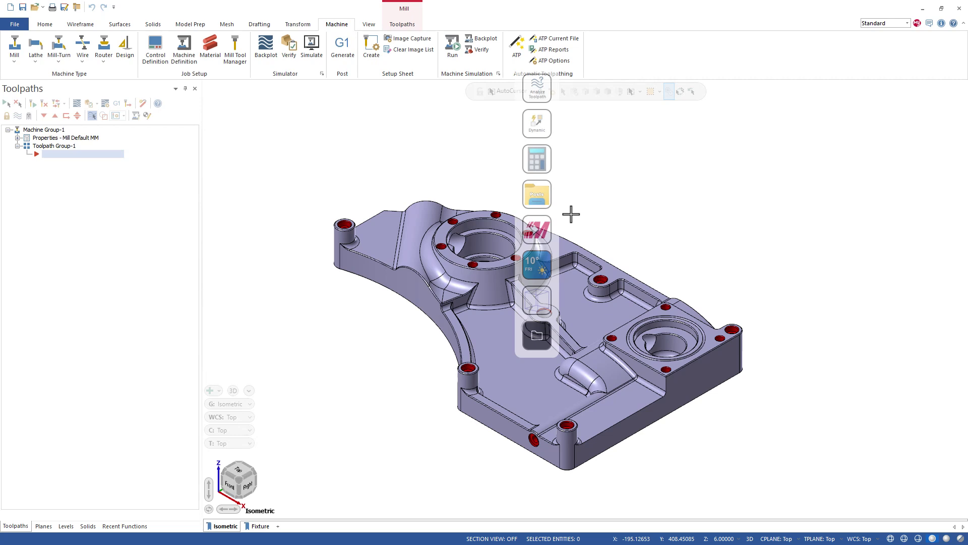
key("alt+z")
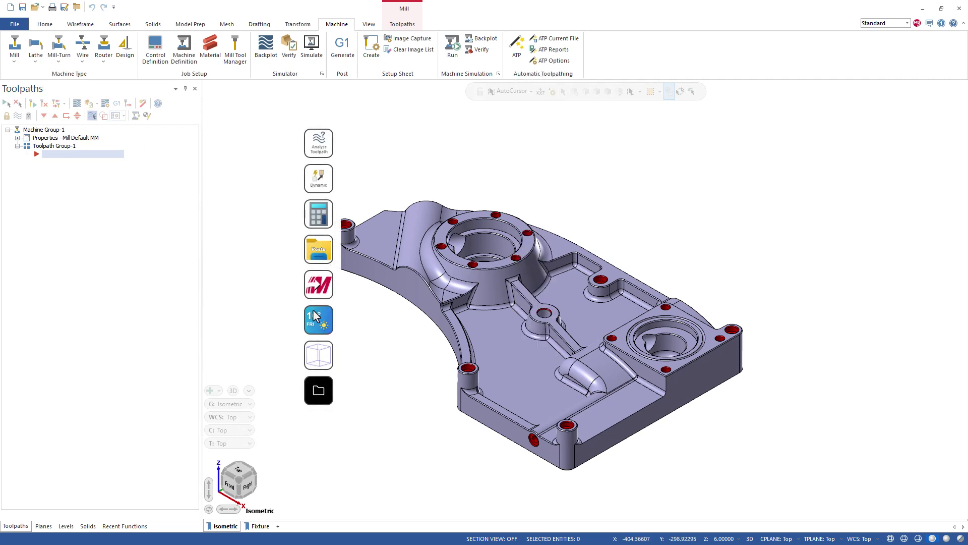
key("alt+z")
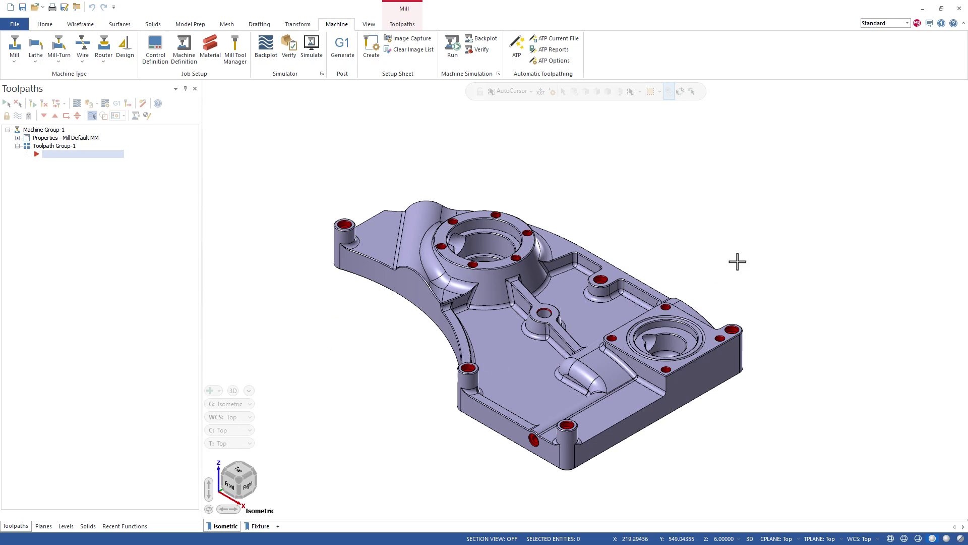
Step: Bring back the Stream Deck configuration window showing page 2 of Virtual Stream Deck 1
key("alt+z")
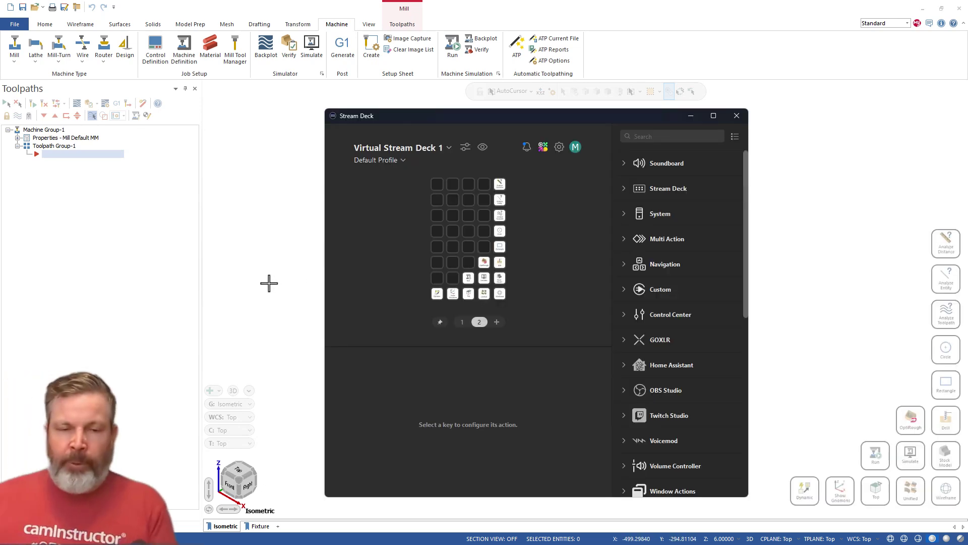